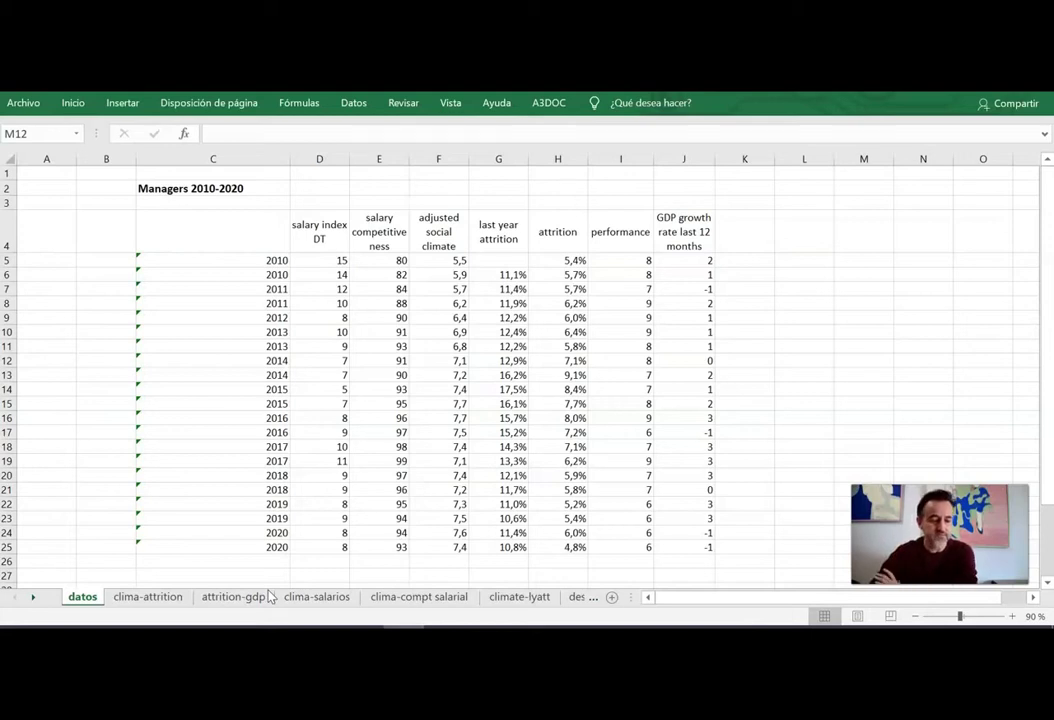
Examine the year labels in C4:C25 and the salary index DT values in D4:D25, including the 2010 and 2015 entries
{"action": "left_click_drag", "start_coordinate": [249, 231], "coordinate": [219, 548]}
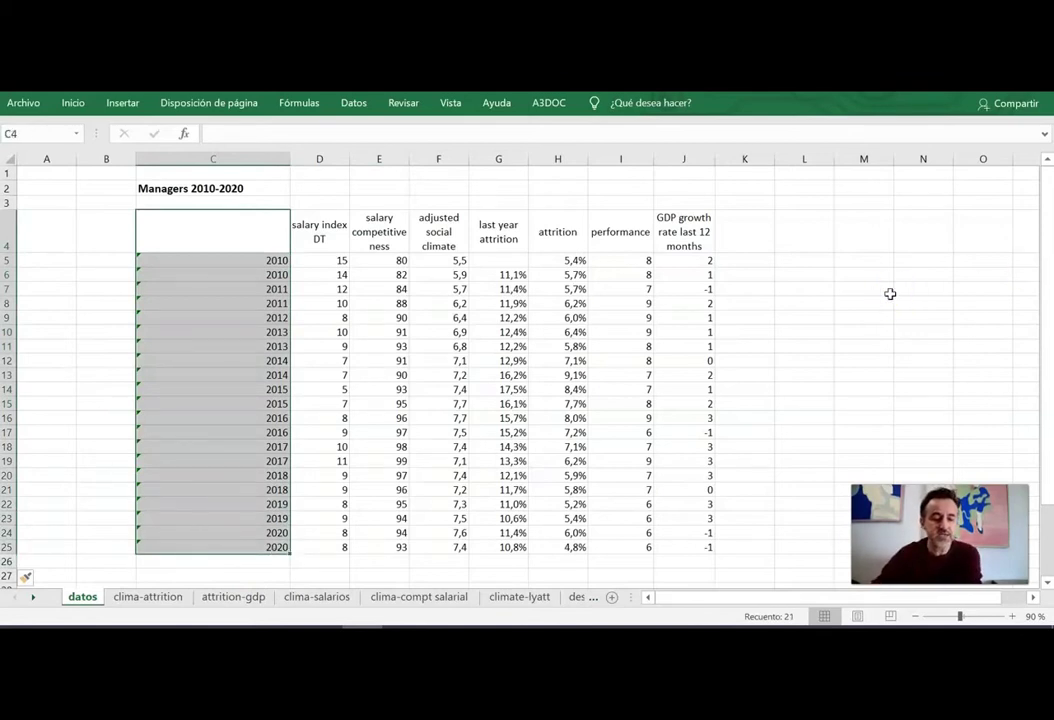
{"action": "left_click_drag", "start_coordinate": [219, 260], "coordinate": [218, 270]}
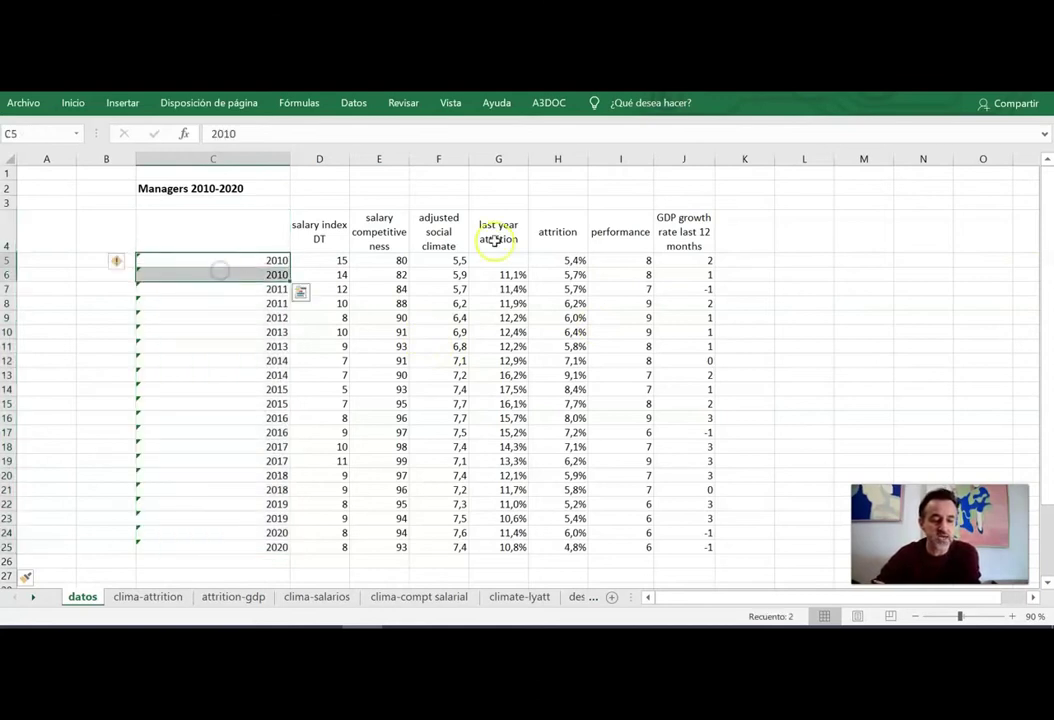
{"action": "left_click", "coordinate": [330, 242]}
{"action": "left_click_drag", "start_coordinate": [331, 241], "coordinate": [327, 549]}
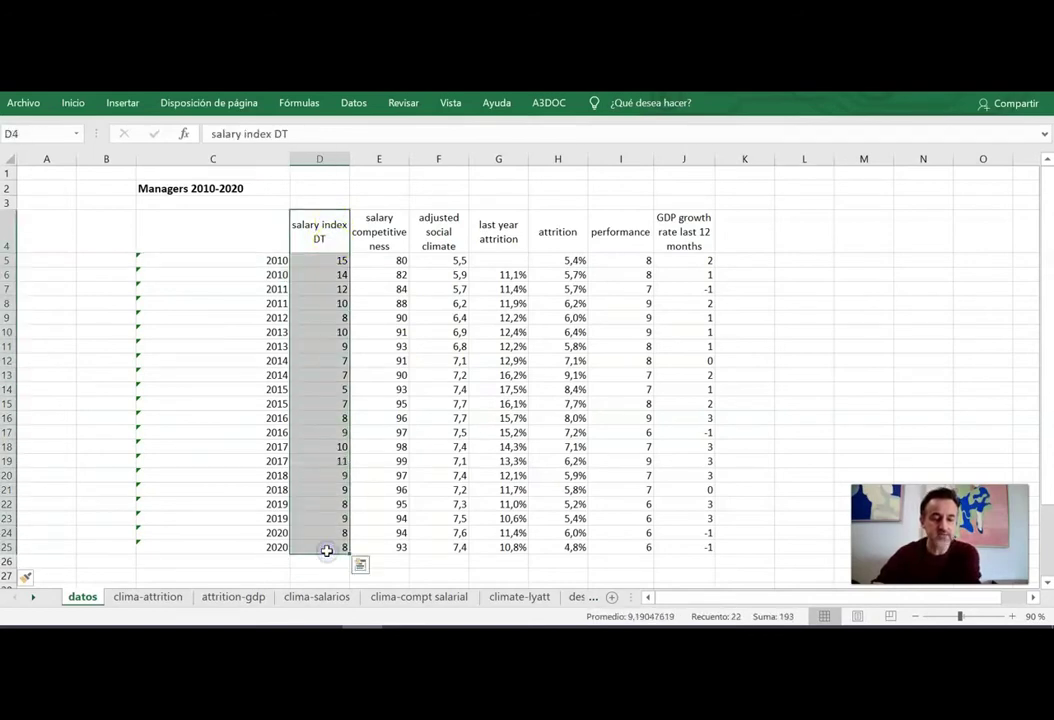
{"action": "left_click", "coordinate": [327, 260]}
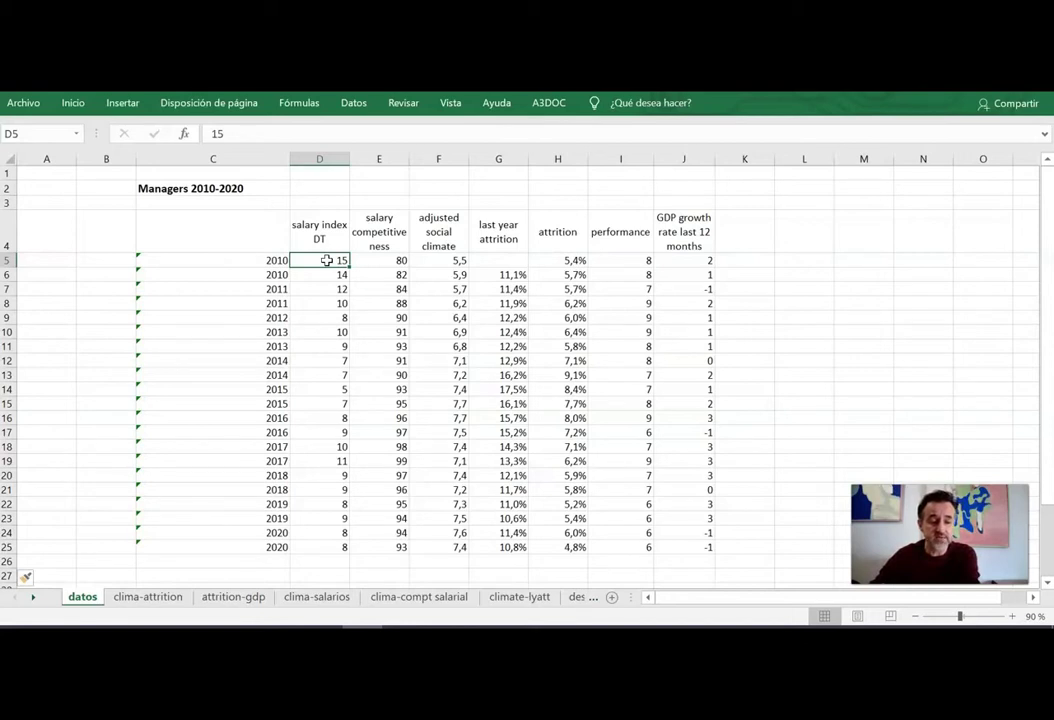
{"action": "left_click", "coordinate": [328, 276]}
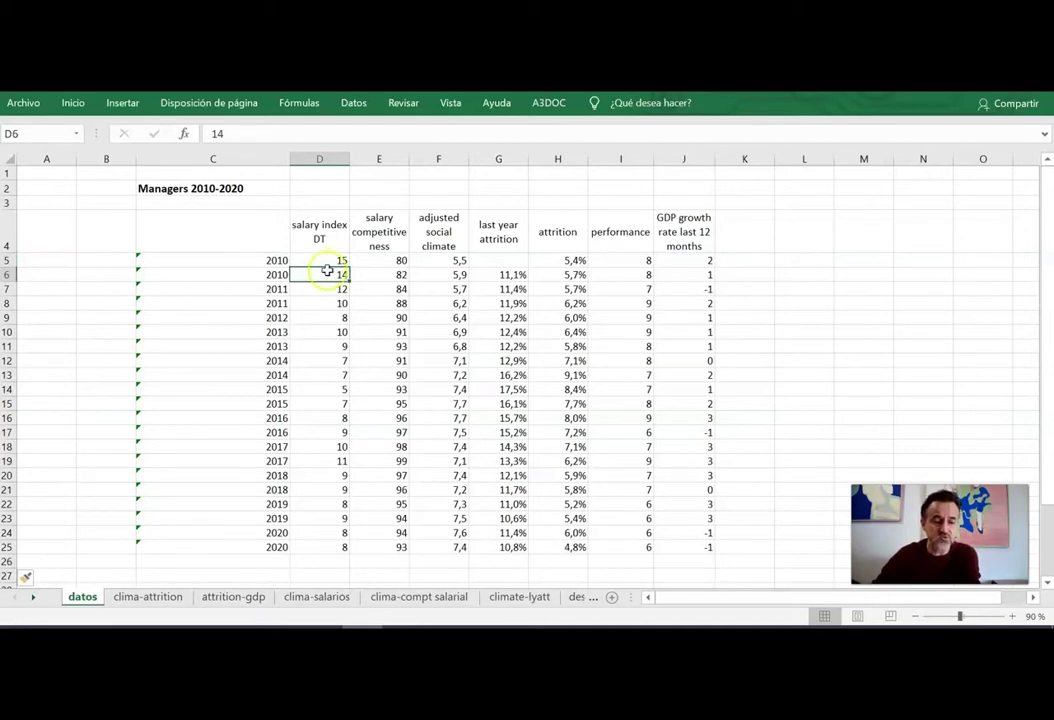
{"action": "left_click_drag", "start_coordinate": [327, 261], "coordinate": [312, 541]}
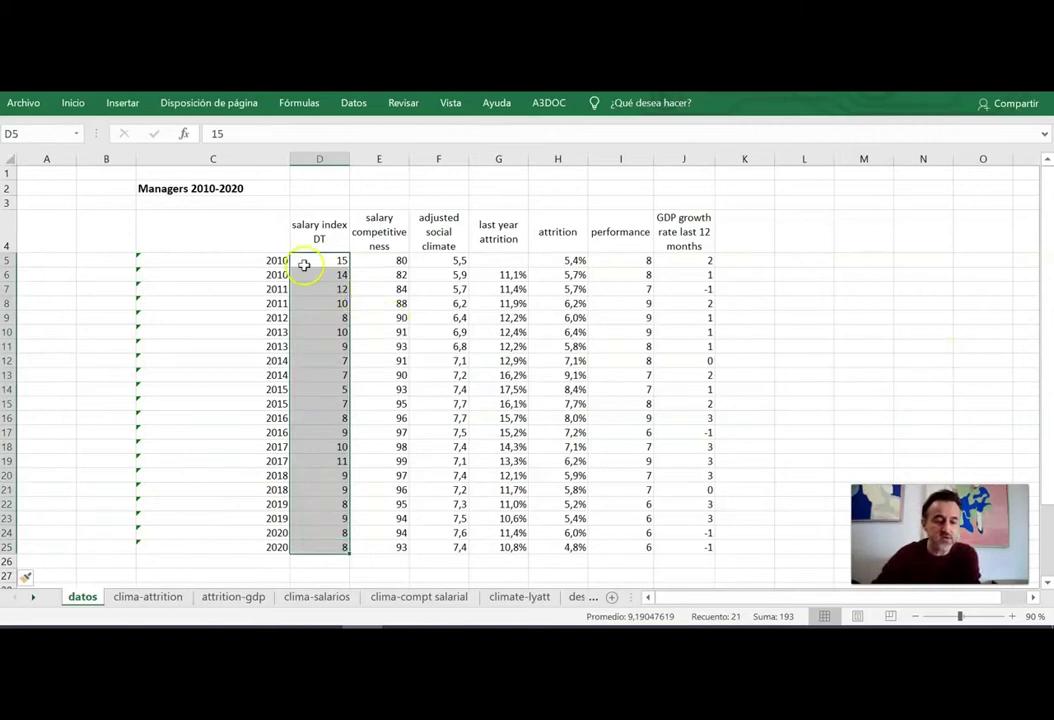
{"action": "left_click", "coordinate": [308, 273]}
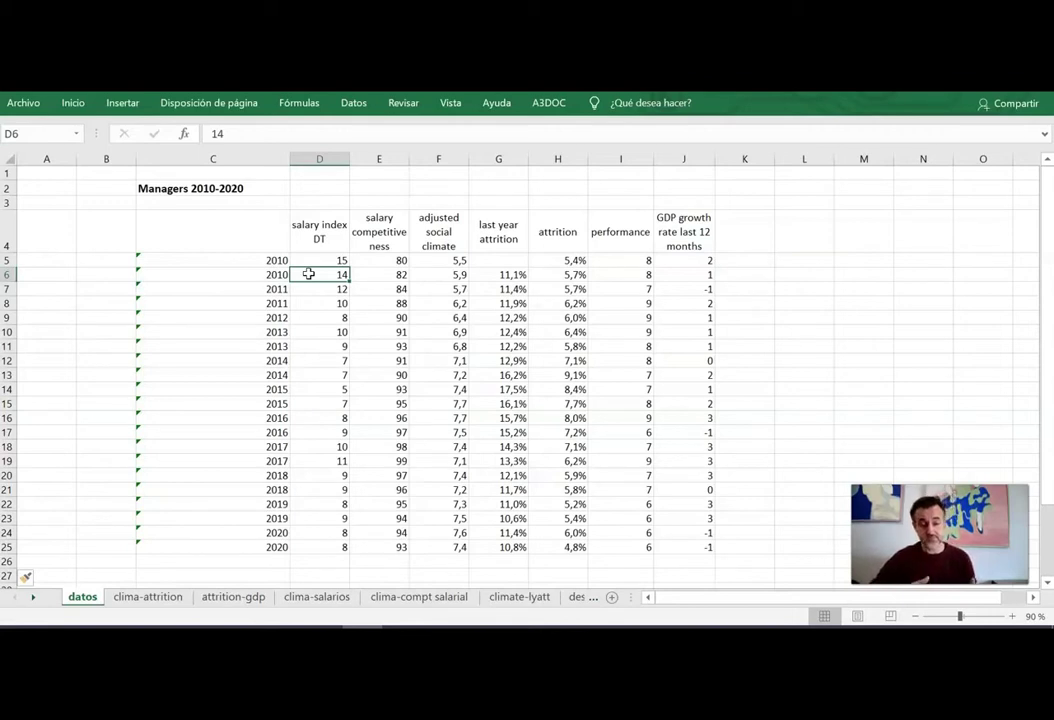
{"action": "left_click", "coordinate": [334, 390]}
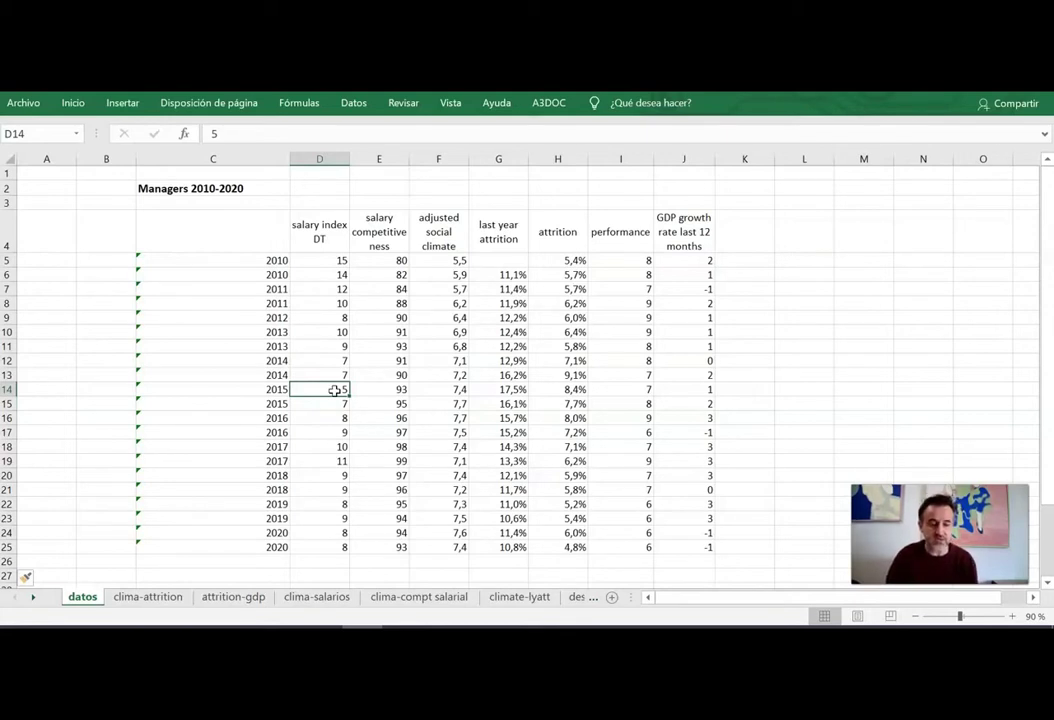
Examine the salary competitiveness column in E4:E25, checking the entries in E19 and E5
{"action": "left_click", "coordinate": [376, 229]}
{"action": "left_click_drag", "start_coordinate": [376, 229], "coordinate": [370, 546]}
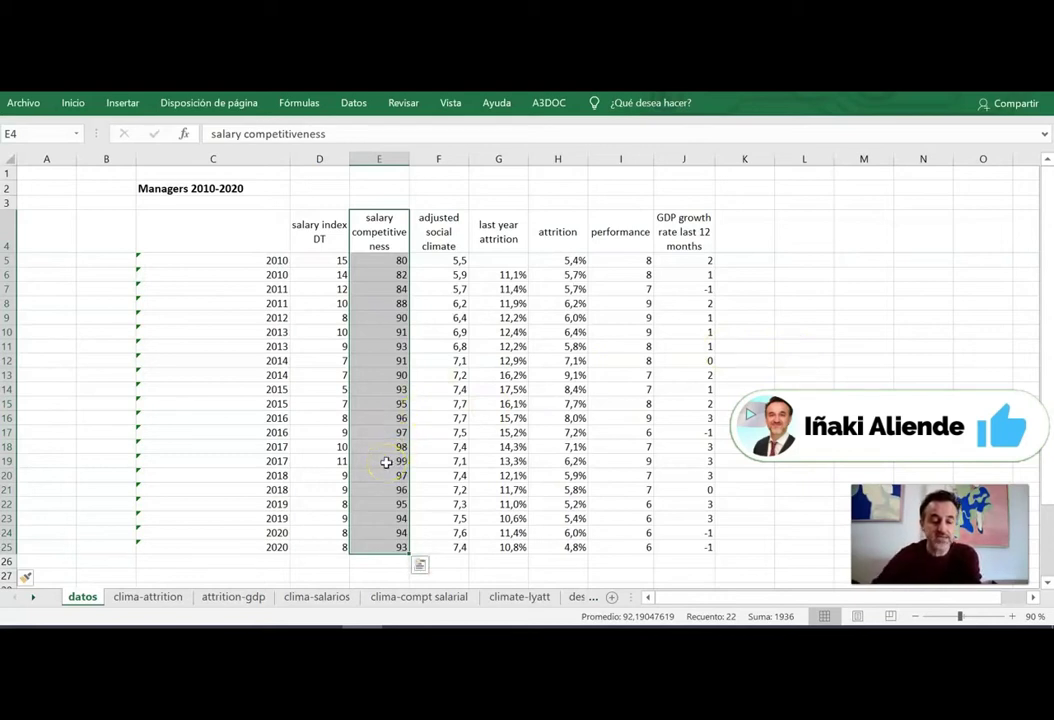
{"action": "left_click", "coordinate": [386, 462]}
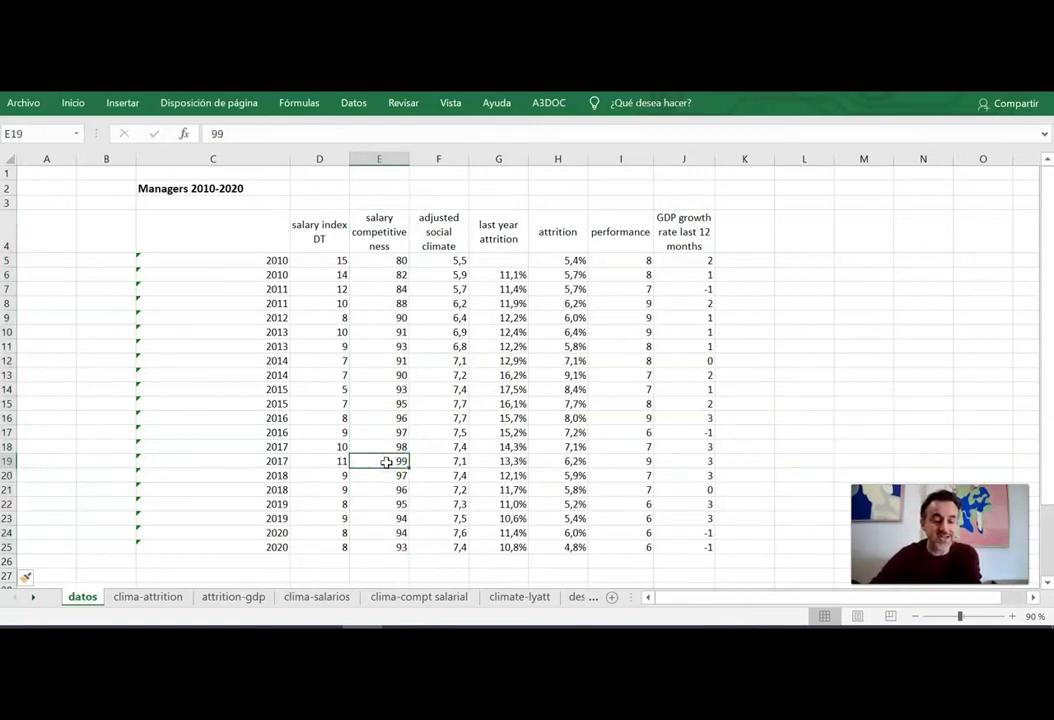
{"action": "left_click", "coordinate": [380, 261]}
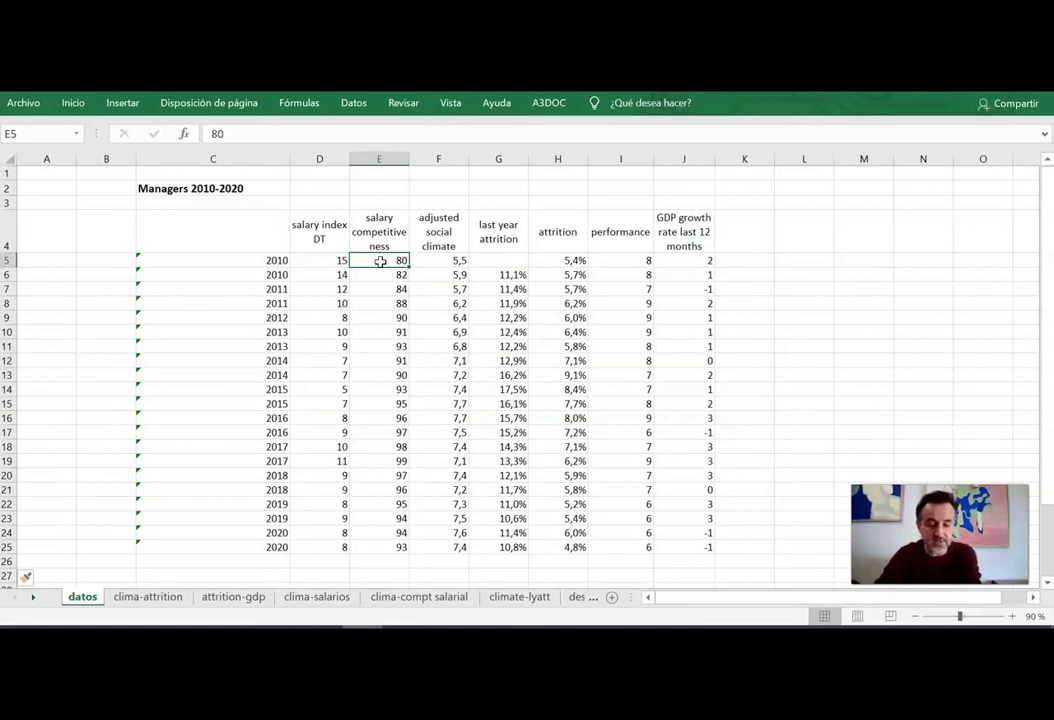
Examine the adjusted social climate column in F4:F25, checking the entries in F23 and F5
{"action": "left_click", "coordinate": [448, 226]}
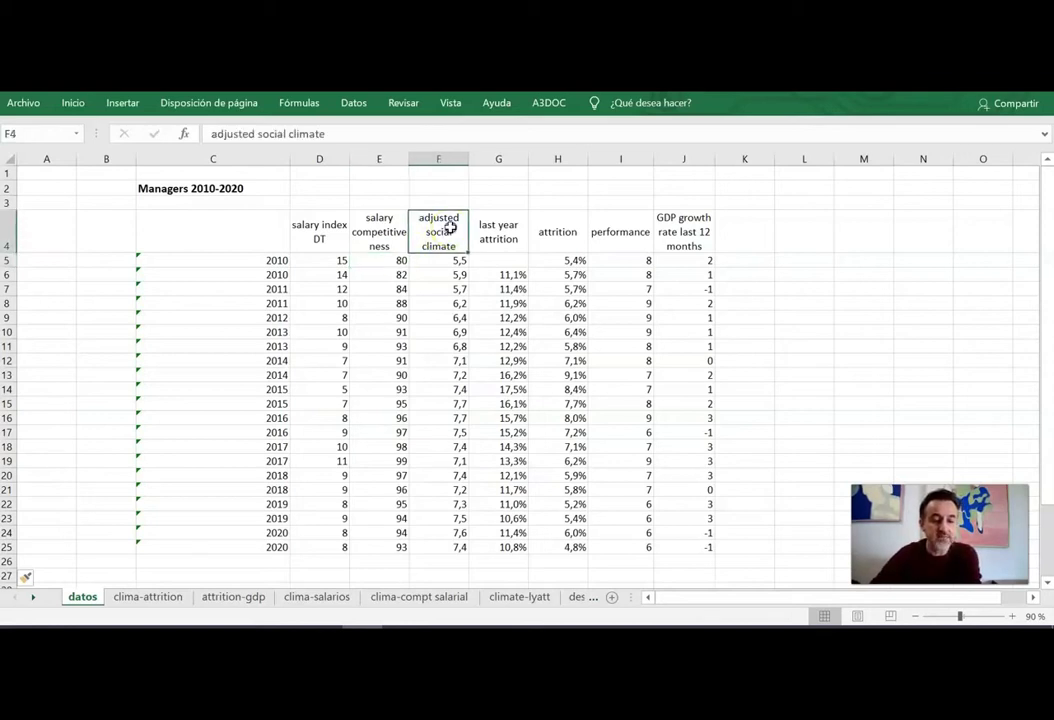
{"action": "mouse_move", "coordinate": [449, 227]}
{"action": "left_mouse_down"}
{"action": "mouse_move", "coordinate": [431, 562]}
{"action": "mouse_move", "coordinate": [435, 548]}
{"action": "left_mouse_up"}
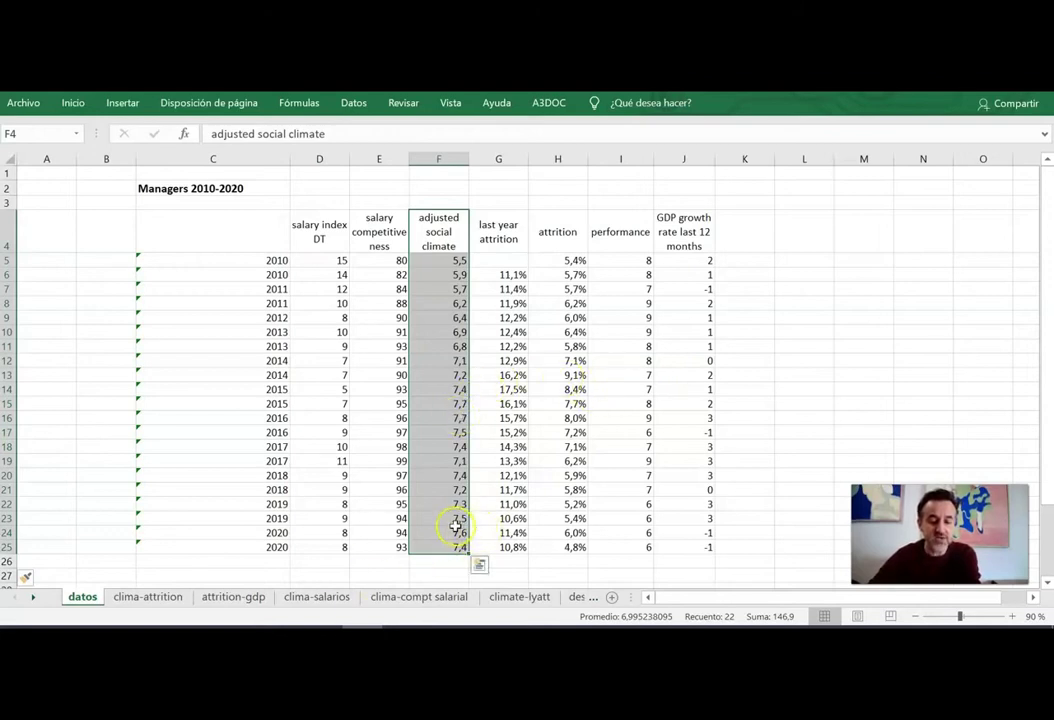
{"action": "left_click", "coordinate": [449, 519]}
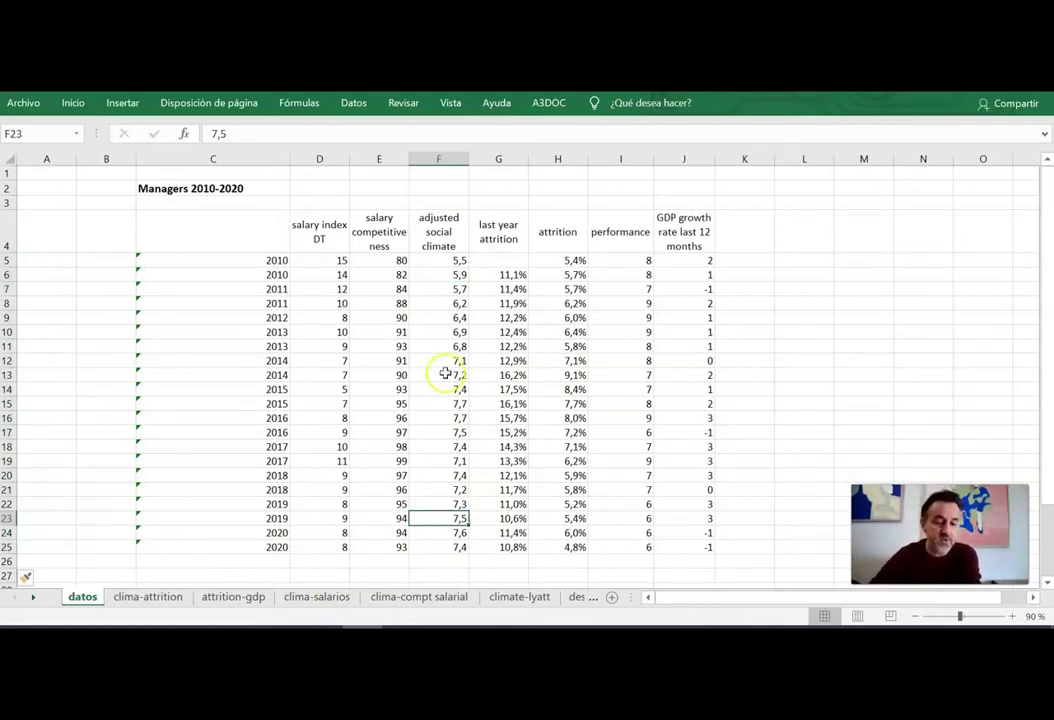
{"action": "left_click", "coordinate": [452, 261]}
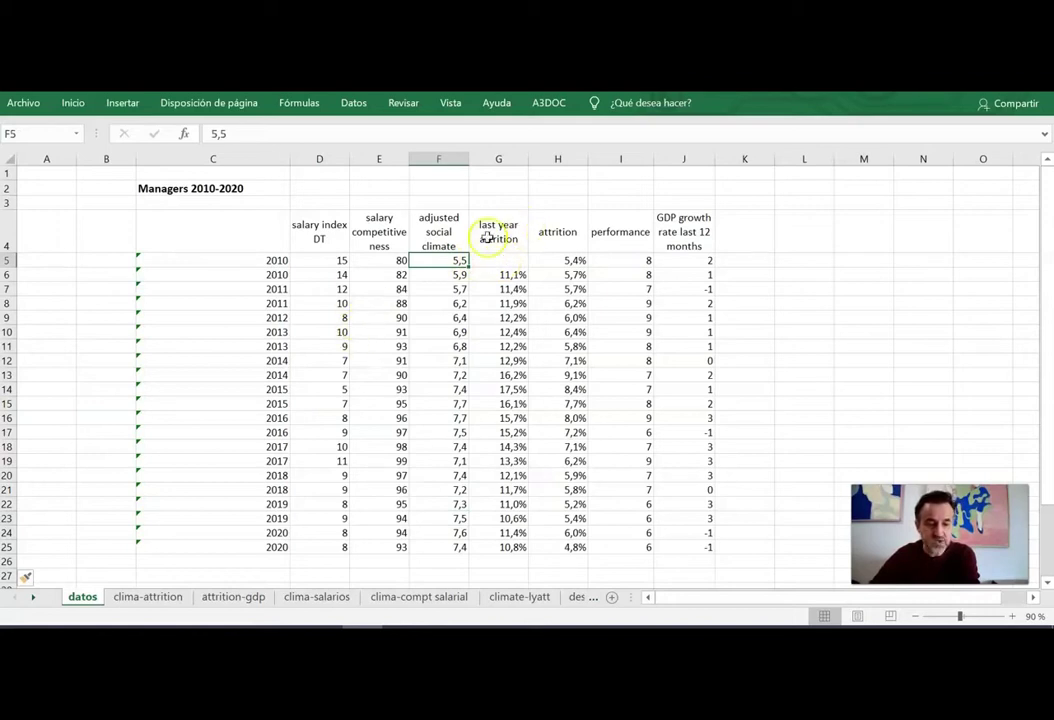
Review the variable headers from salary index DT to GDP growth rate in row 4 and the table title in C2
{"action": "left_click", "coordinate": [490, 235]}
{"action": "left_click_drag", "start_coordinate": [320, 238], "coordinate": [617, 247]}
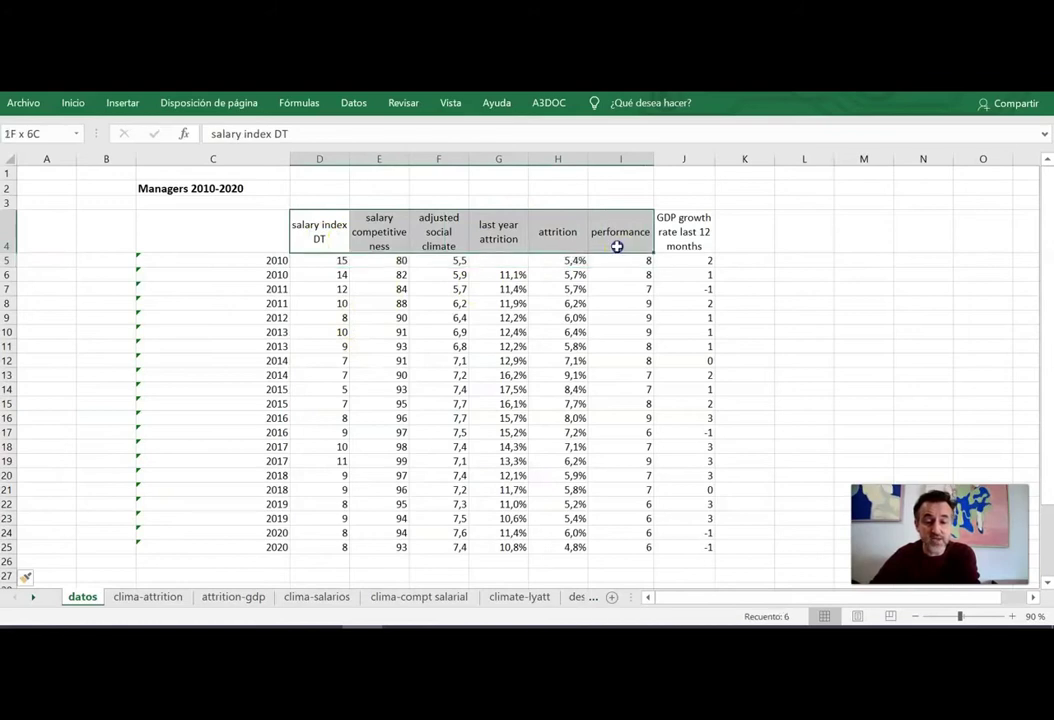
{"action": "left_click", "coordinate": [330, 228]}
{"action": "left_click_drag", "start_coordinate": [480, 224], "coordinate": [676, 222]}
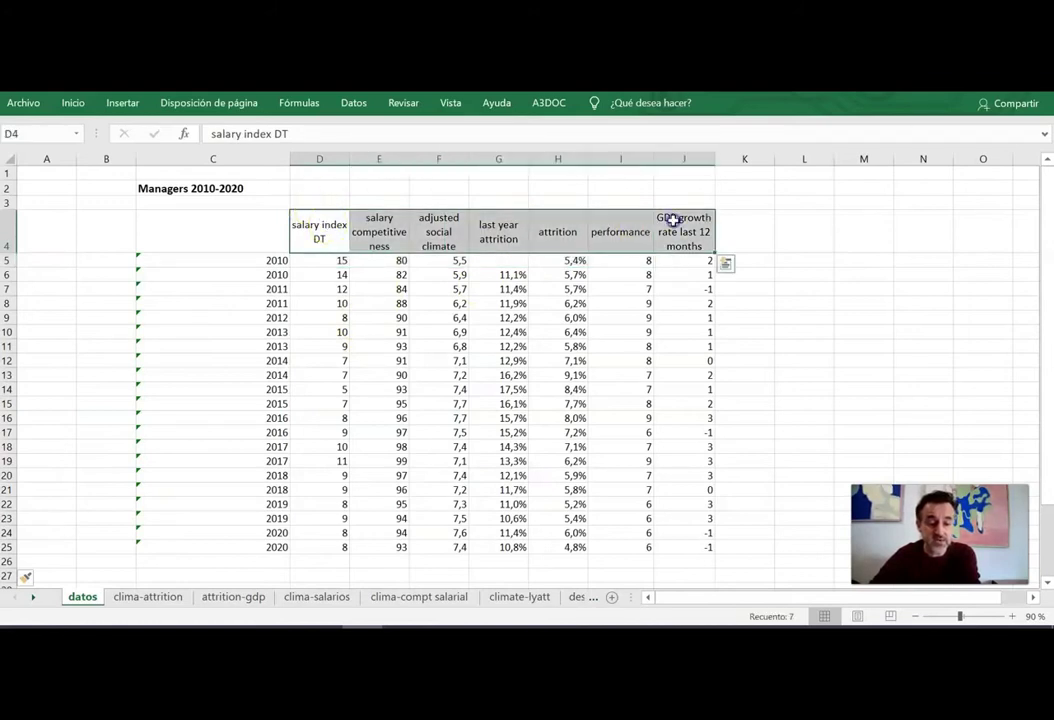
{"action": "left_click", "coordinate": [505, 238]}
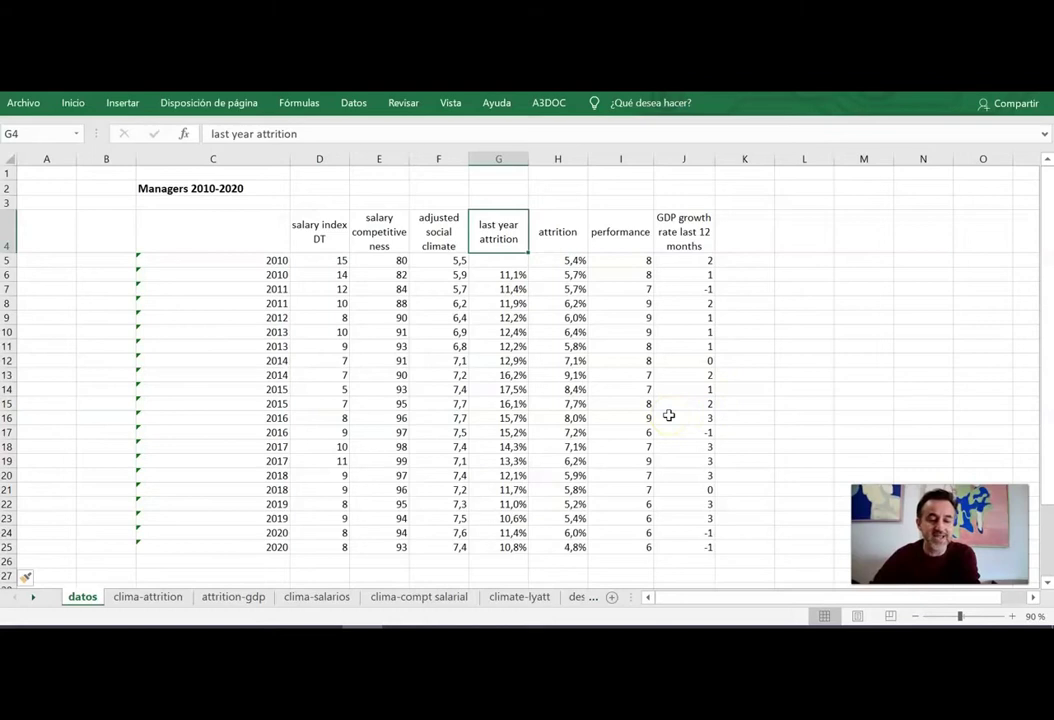
{"action": "left_click", "coordinate": [195, 192]}
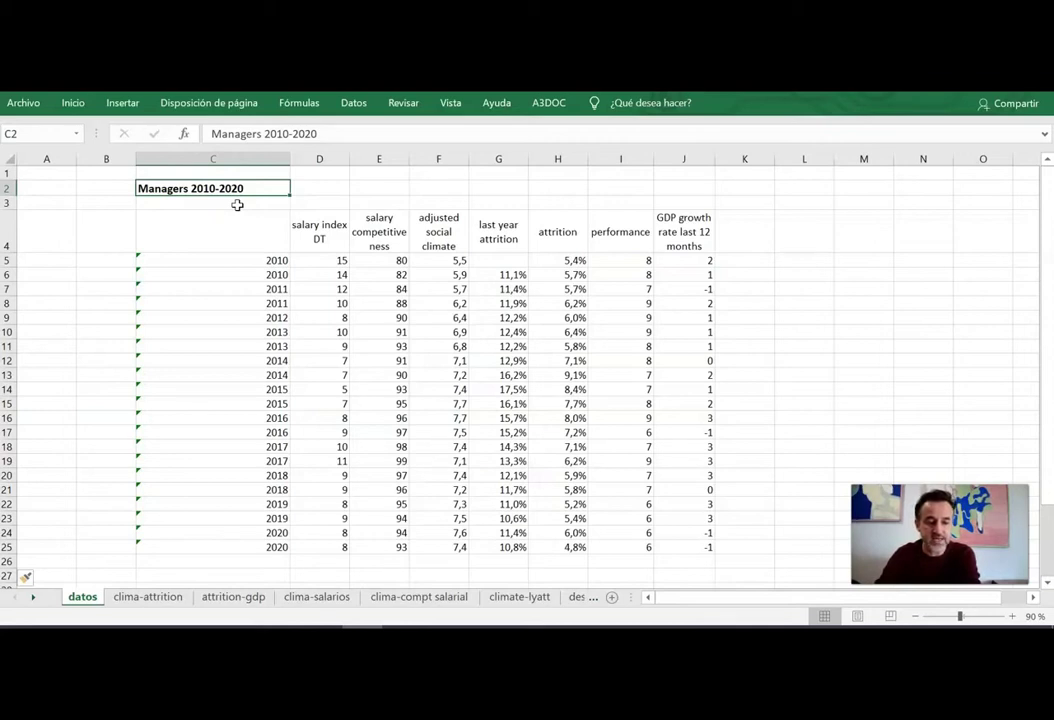
Examine the attrition column in H4:H25, checking the second 2010 entry in H6
{"action": "left_click_drag", "start_coordinate": [557, 231], "coordinate": [567, 549]}
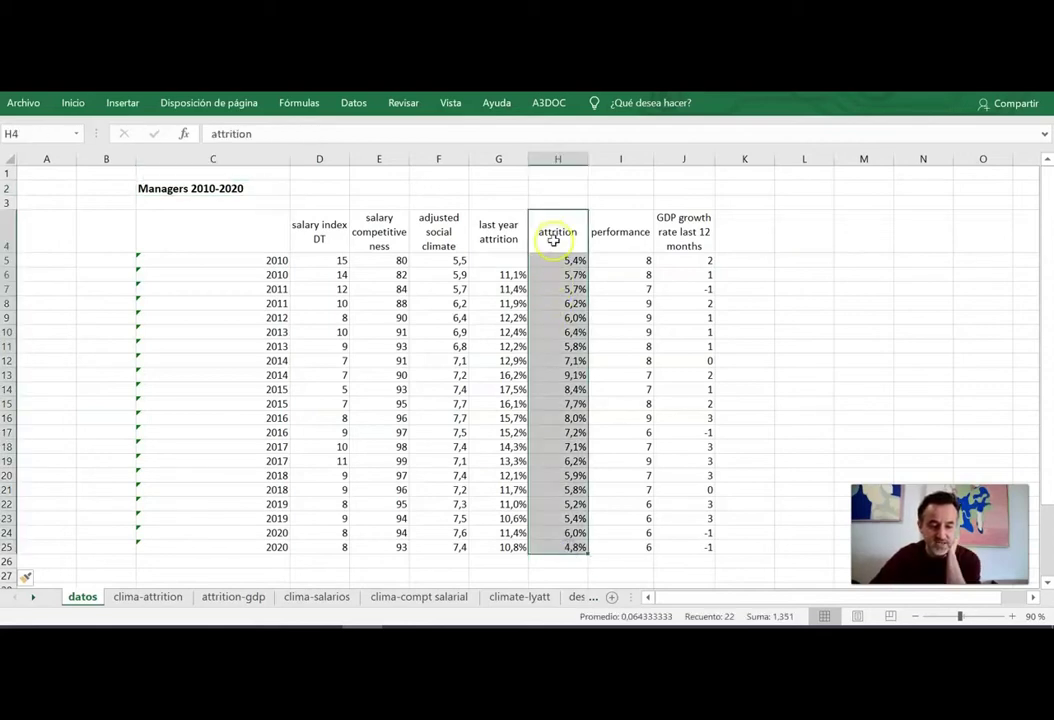
{"action": "left_click", "coordinate": [498, 233]}
{"action": "left_click", "coordinate": [555, 228]}
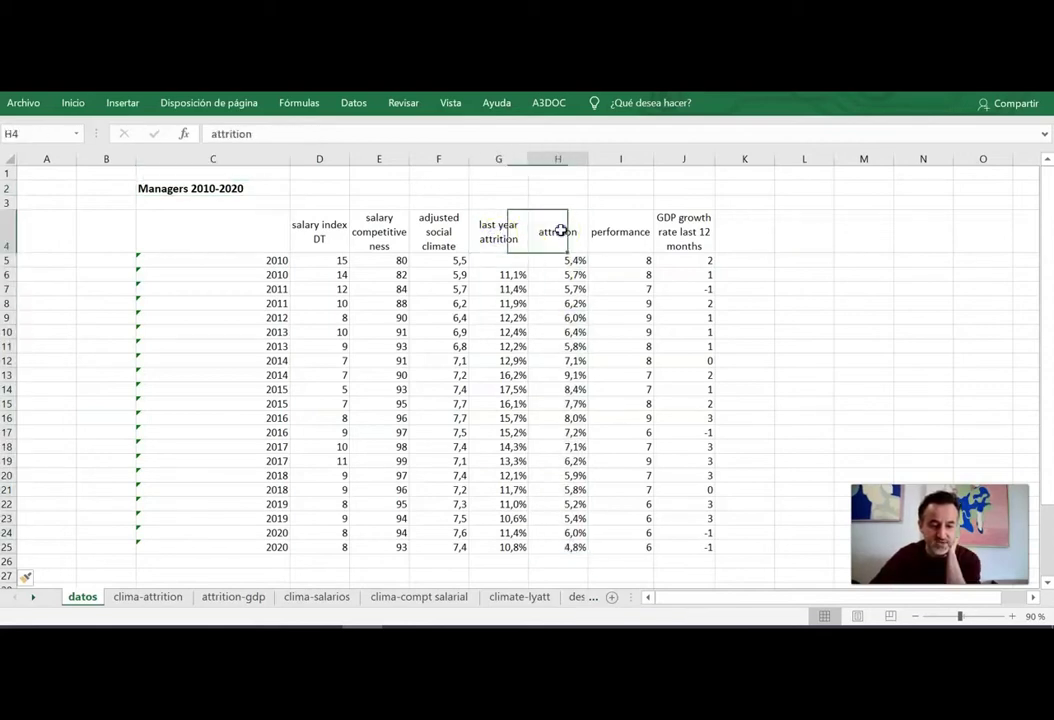
{"action": "left_click_drag", "start_coordinate": [558, 228], "coordinate": [571, 550]}
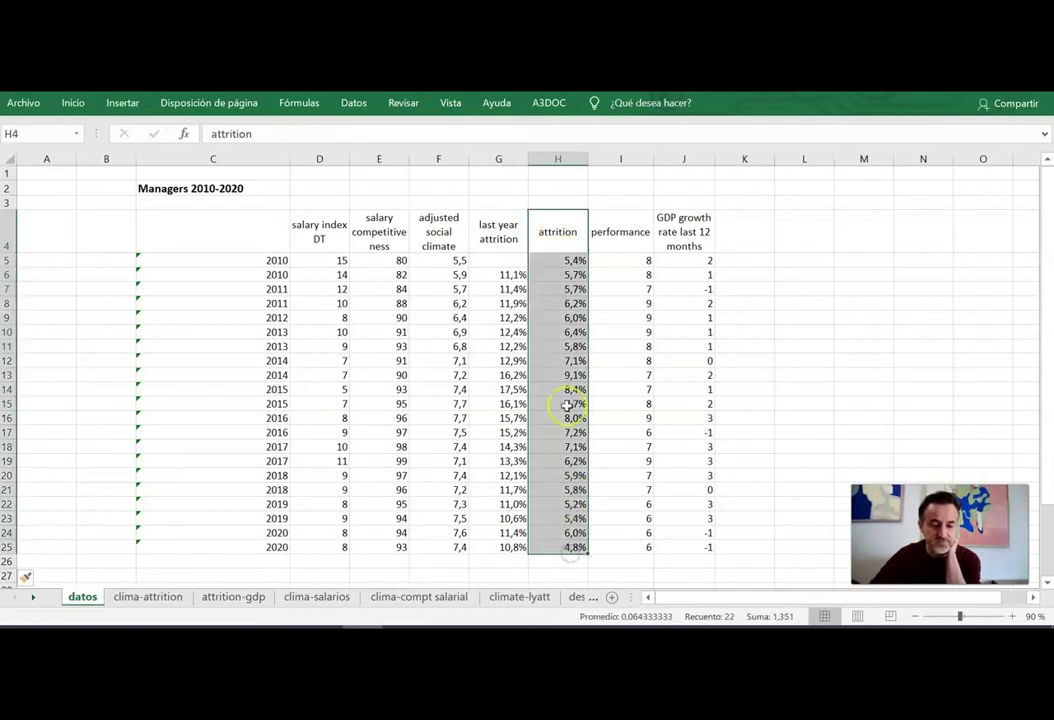
{"action": "left_click", "coordinate": [566, 273]}
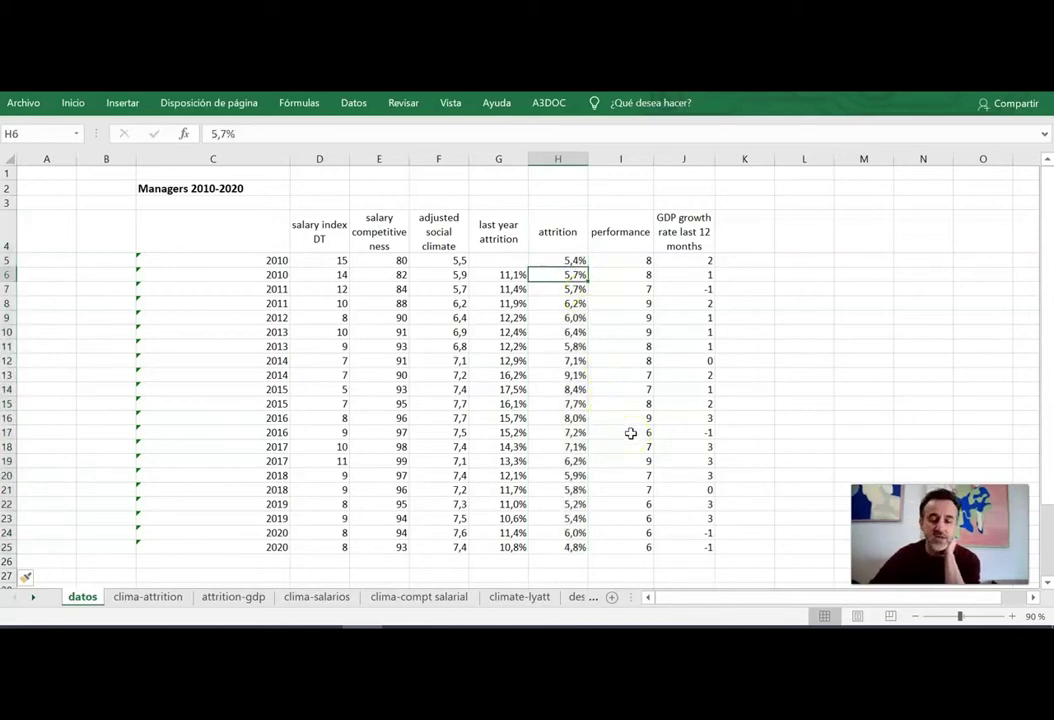
{"action": "left_click", "coordinate": [565, 275]}
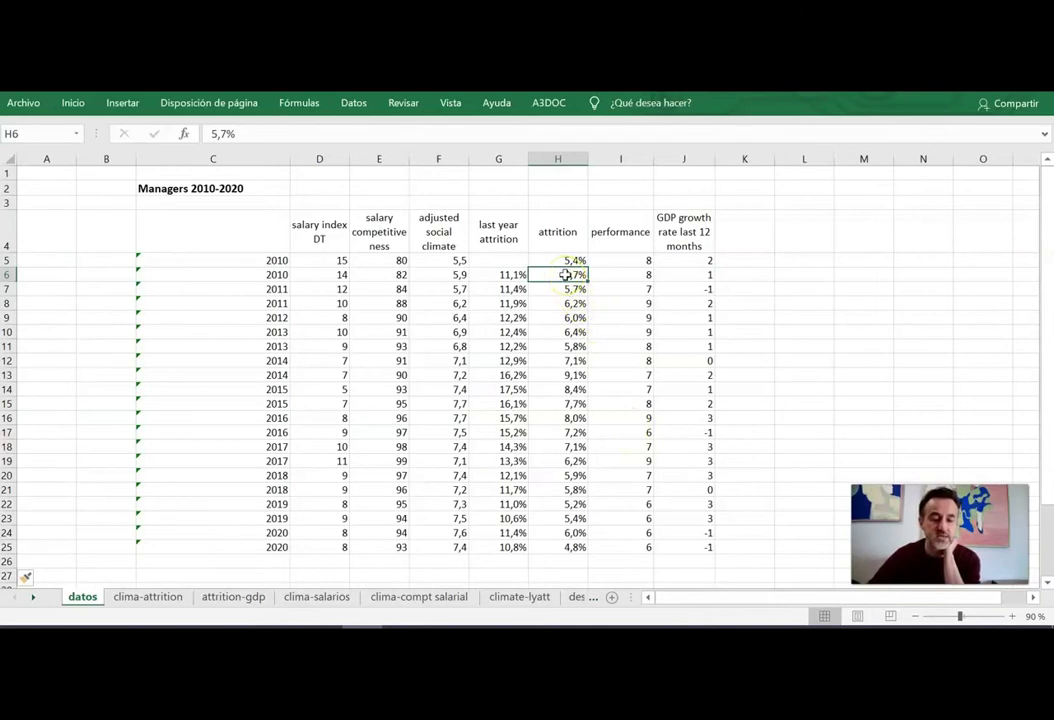
{"action": "left_click", "coordinate": [582, 279]}
{"action": "left_click", "coordinate": [573, 272]}
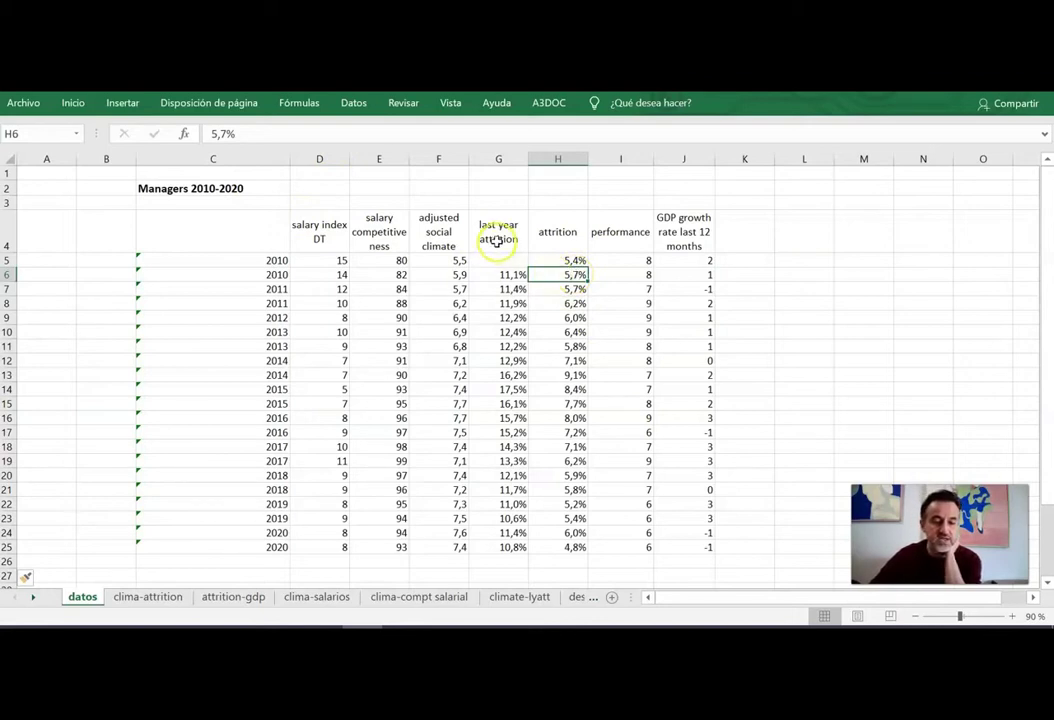
Inspect the last year attrition column in G4:G25, comparing H5:H6 with the formula in G6 and checking the formula in G17
{"action": "left_click", "coordinate": [497, 232]}
{"action": "left_click_drag", "start_coordinate": [498, 233], "coordinate": [494, 553]}
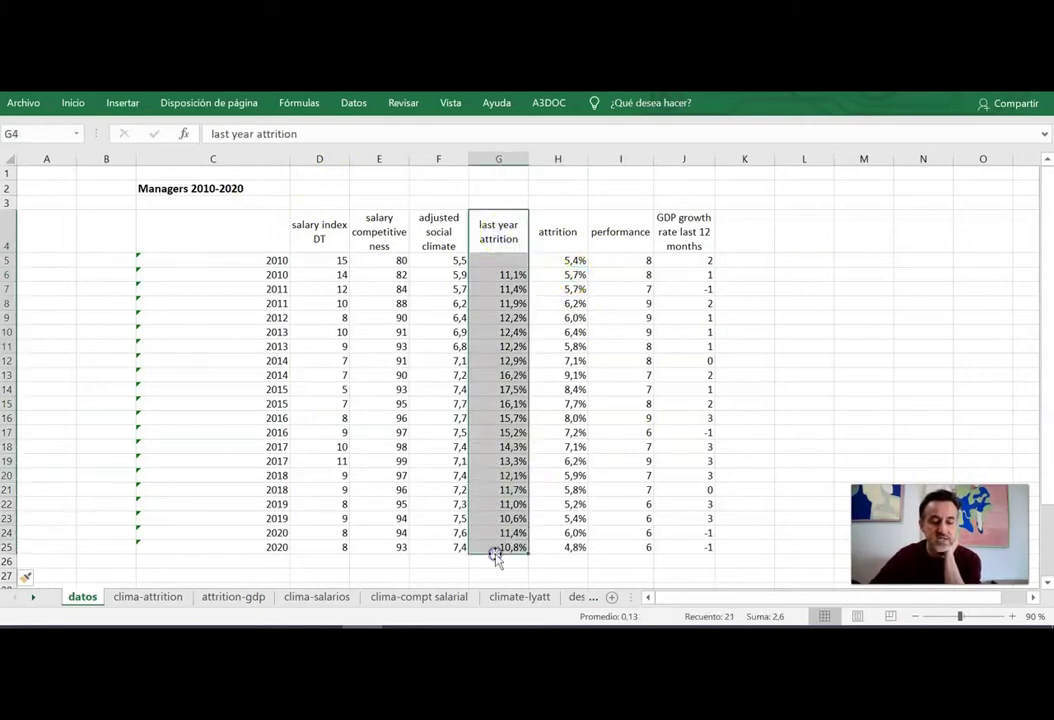
{"action": "left_click", "coordinate": [503, 275]}
{"action": "left_click_drag", "start_coordinate": [576, 262], "coordinate": [576, 275]}
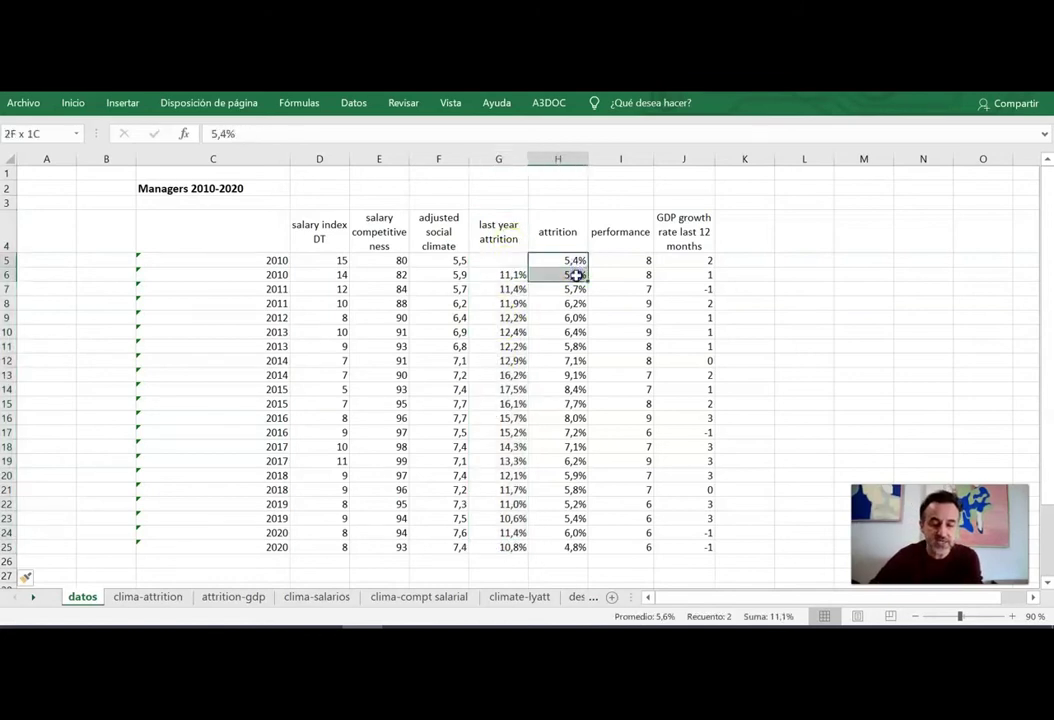
{"action": "left_click", "coordinate": [505, 275]}
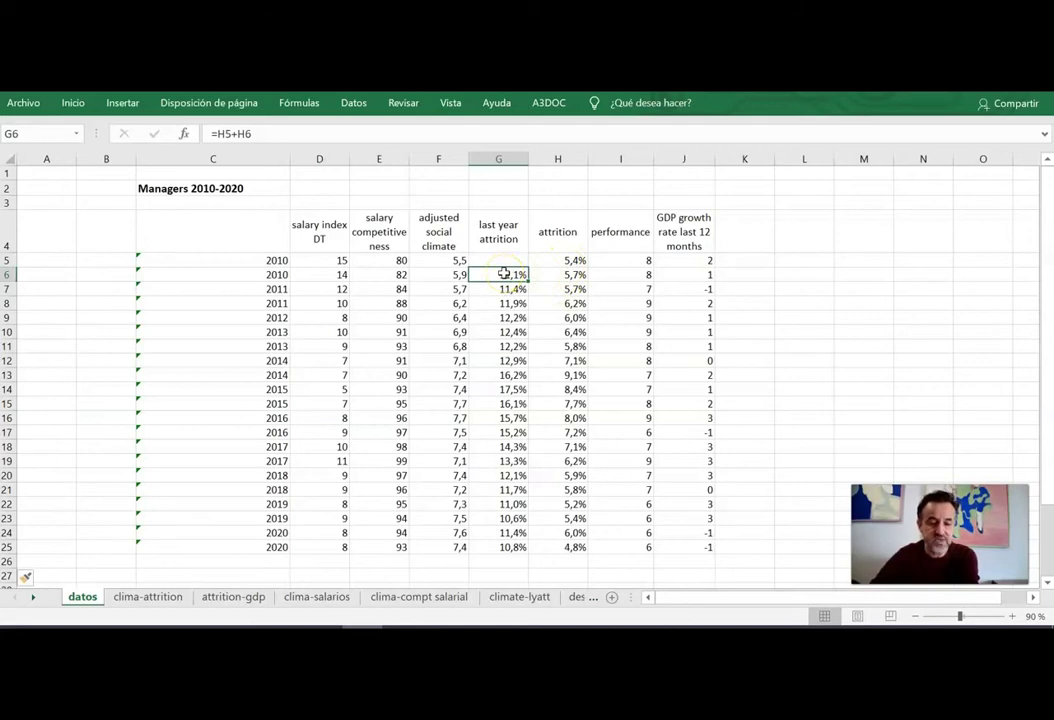
{"action": "left_click", "coordinate": [507, 433]}
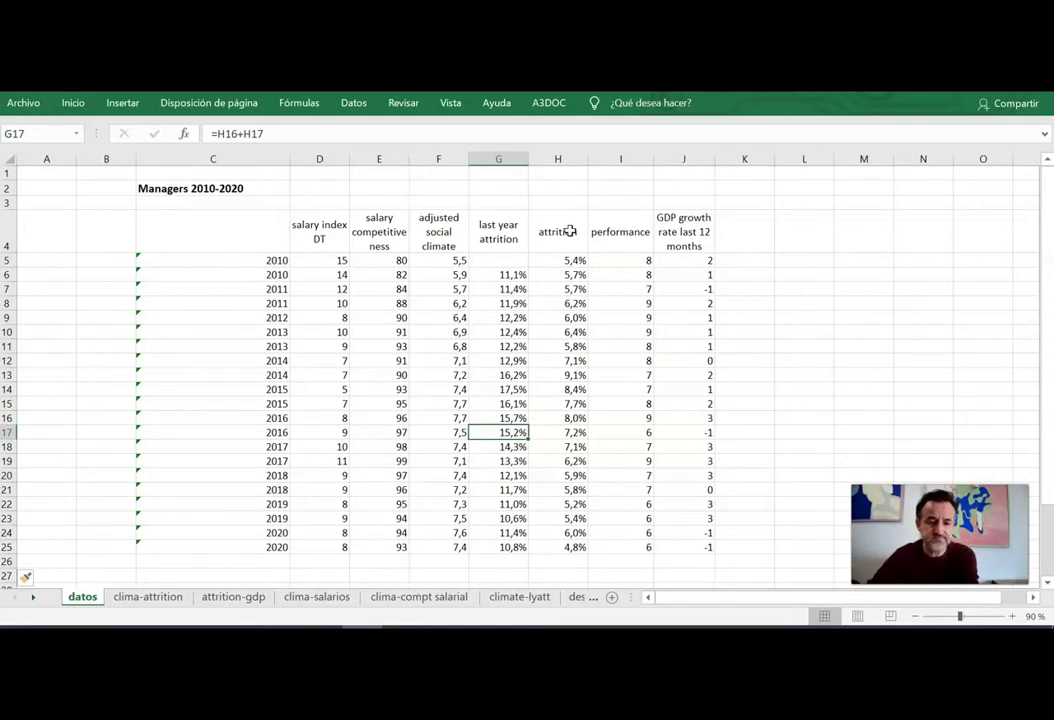
Inspect the performance column in I4:I25 and the formula behind its last entry in I25
{"action": "double_click", "coordinate": [630, 231]}
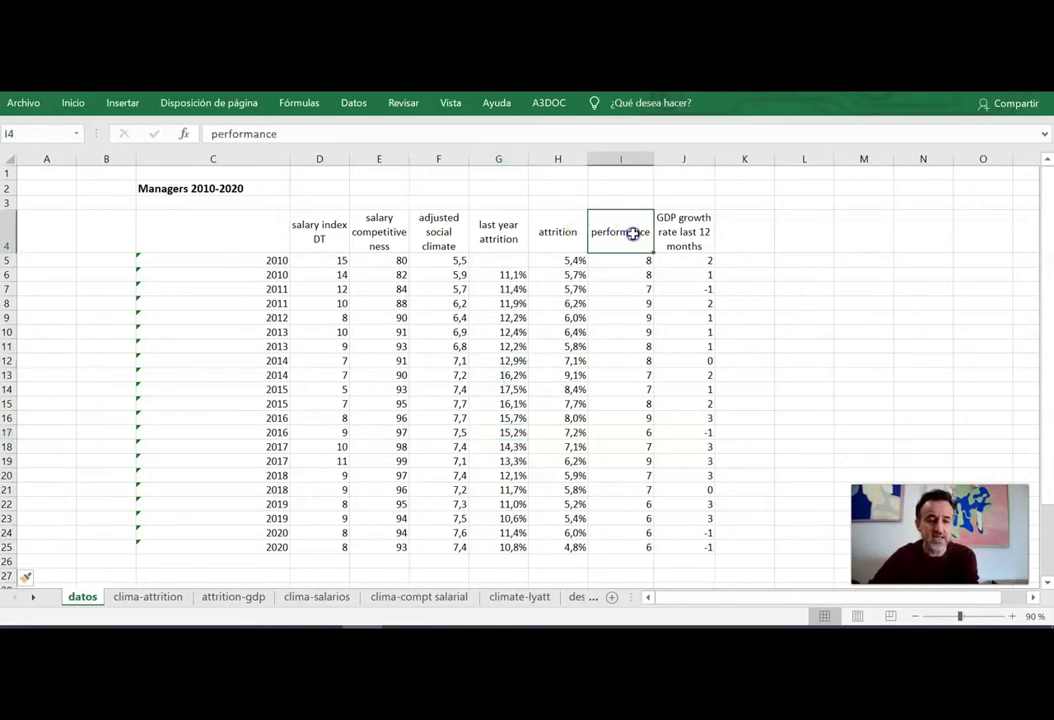
{"action": "left_click", "coordinate": [622, 546]}
{"action": "left_click_drag", "start_coordinate": [622, 546], "coordinate": [643, 234]}
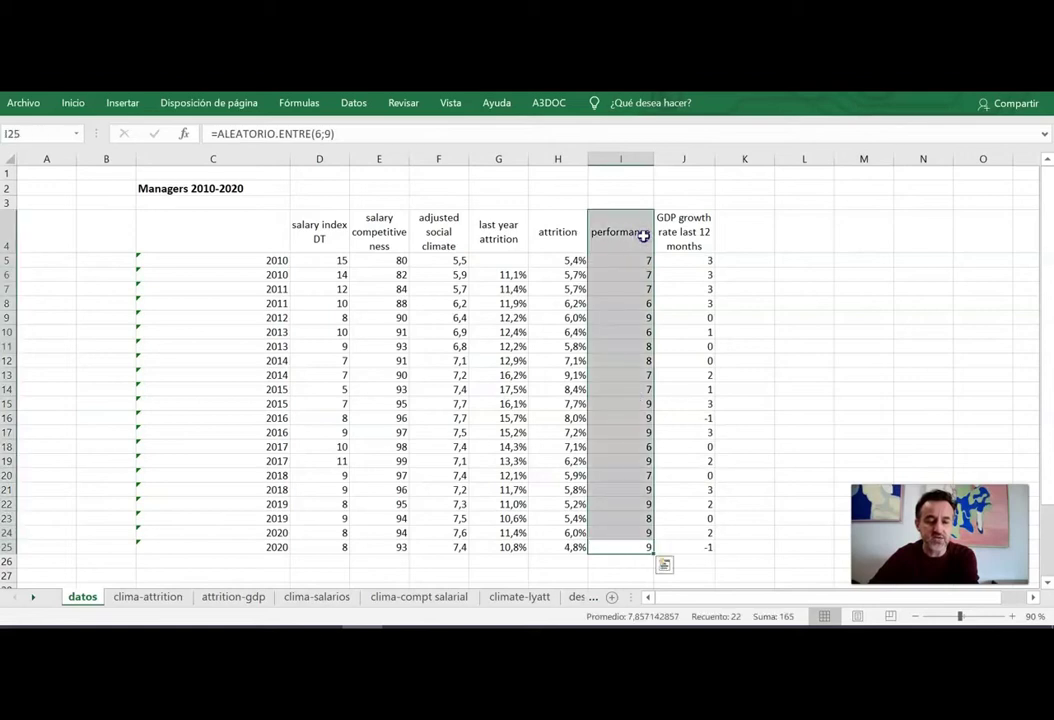
{"action": "double_click", "coordinate": [643, 234]}
{"action": "left_click", "coordinate": [640, 547]}
{"action": "double_click", "coordinate": [640, 547]}
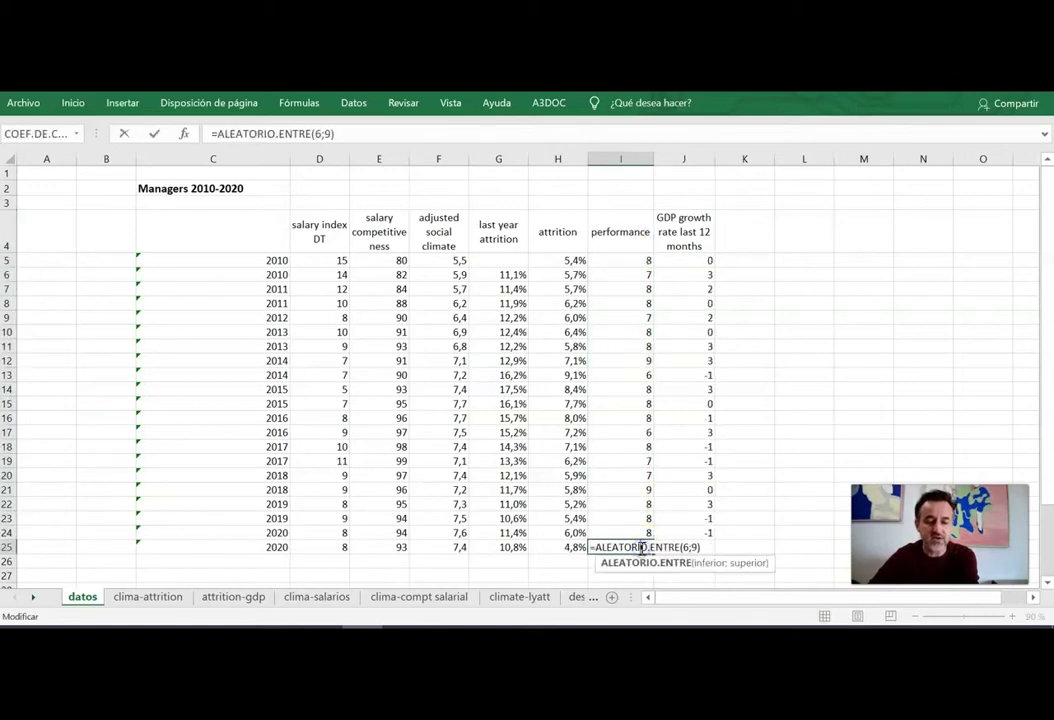
{"action": "left_click", "coordinate": [804, 288]}
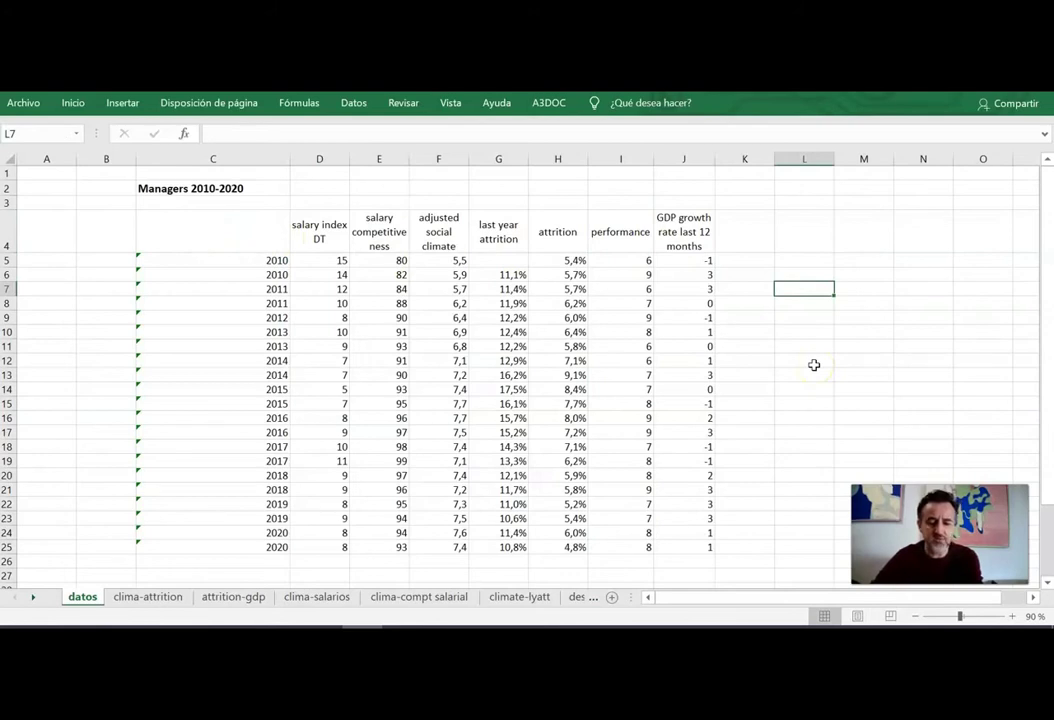
Switch to PowerPoint to view the HR Analytics case outline slide, and return to the Excel workbook
{"action": "key", "text": "alt+Tab"}
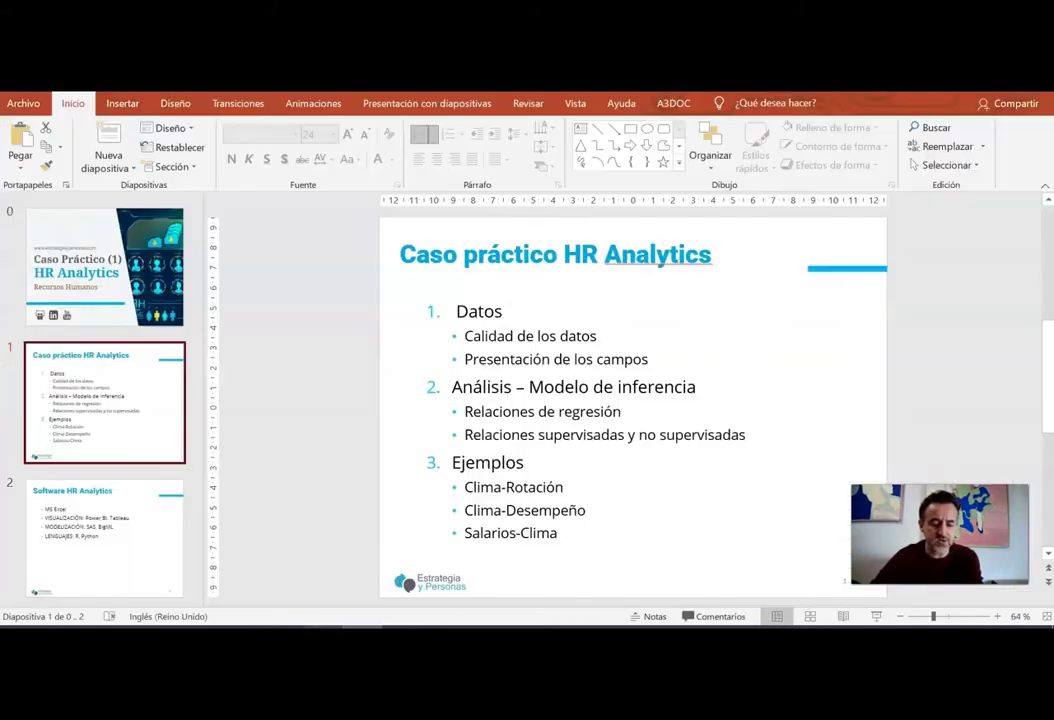
{"action": "key", "text": "alt+Tab"}
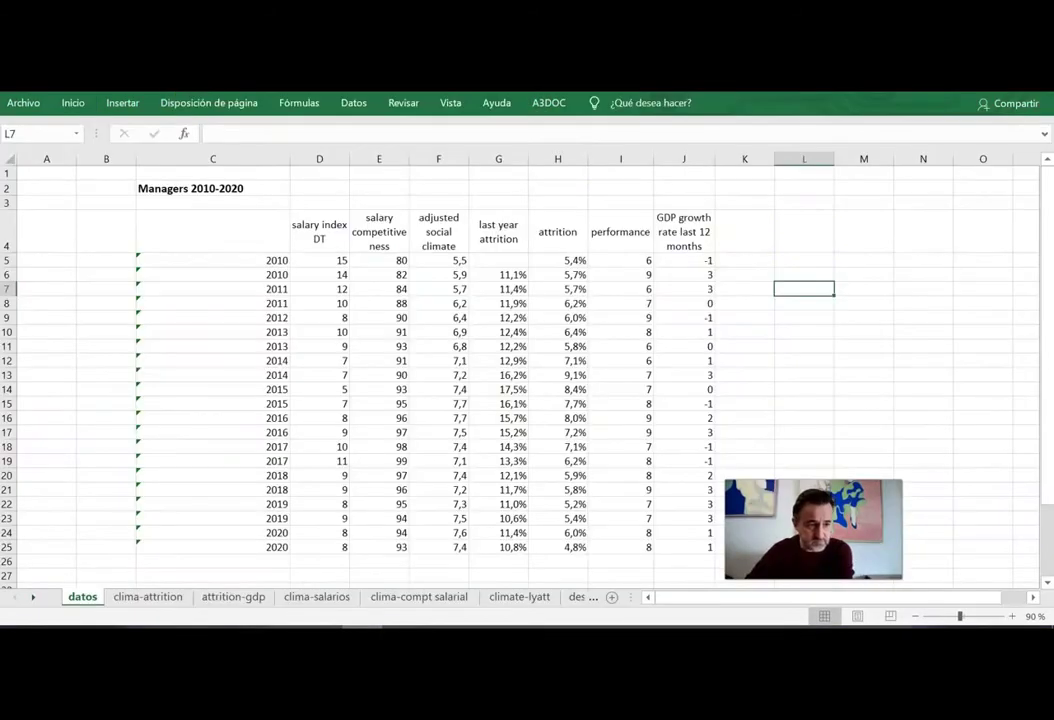
Review the functions offered by the data analysis tools, highlight Regresión, and leave the list without running an analysis
{"action": "left_click", "coordinate": [355, 106]}
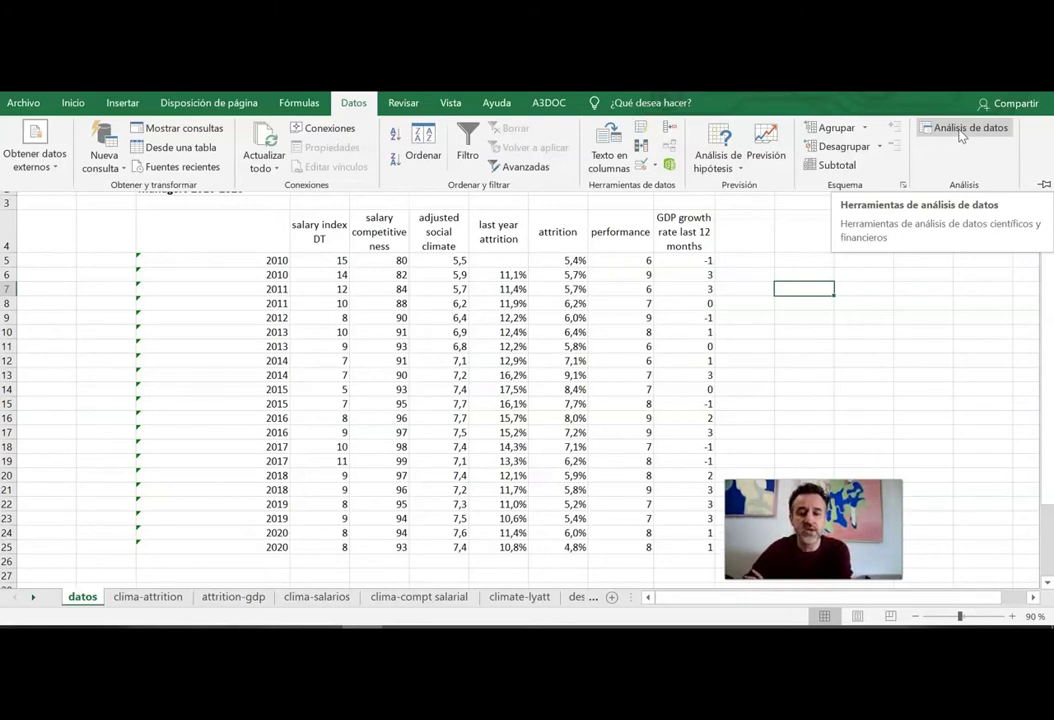
{"action": "left_click", "coordinate": [960, 130]}
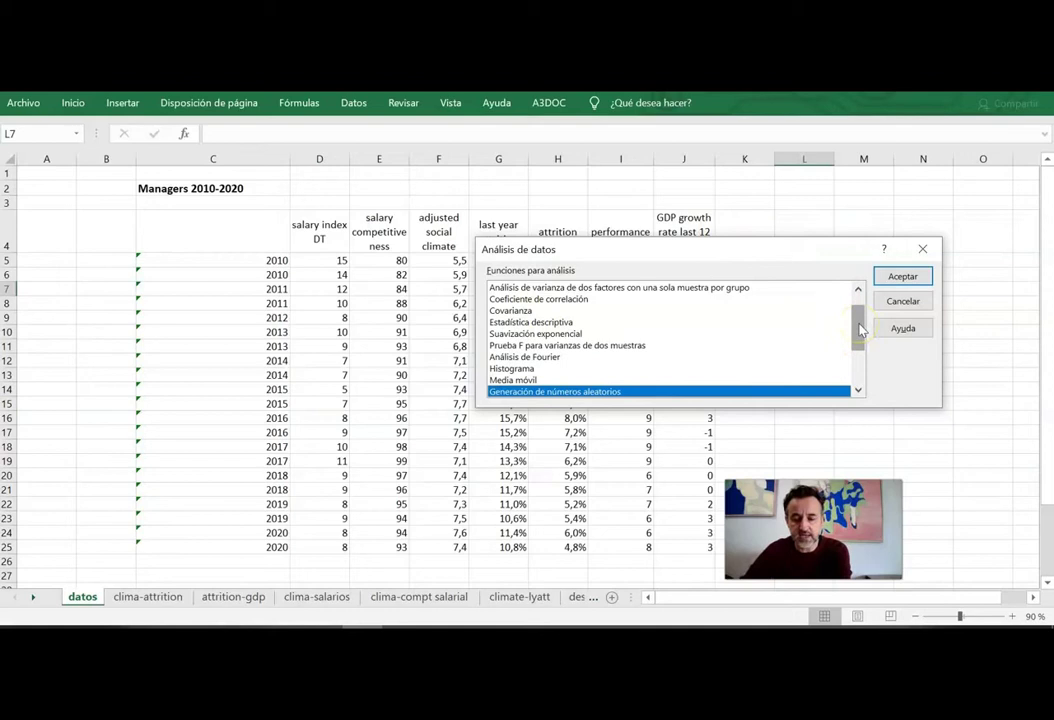
{"action": "left_click_drag", "start_coordinate": [861, 330], "coordinate": [858, 312]}
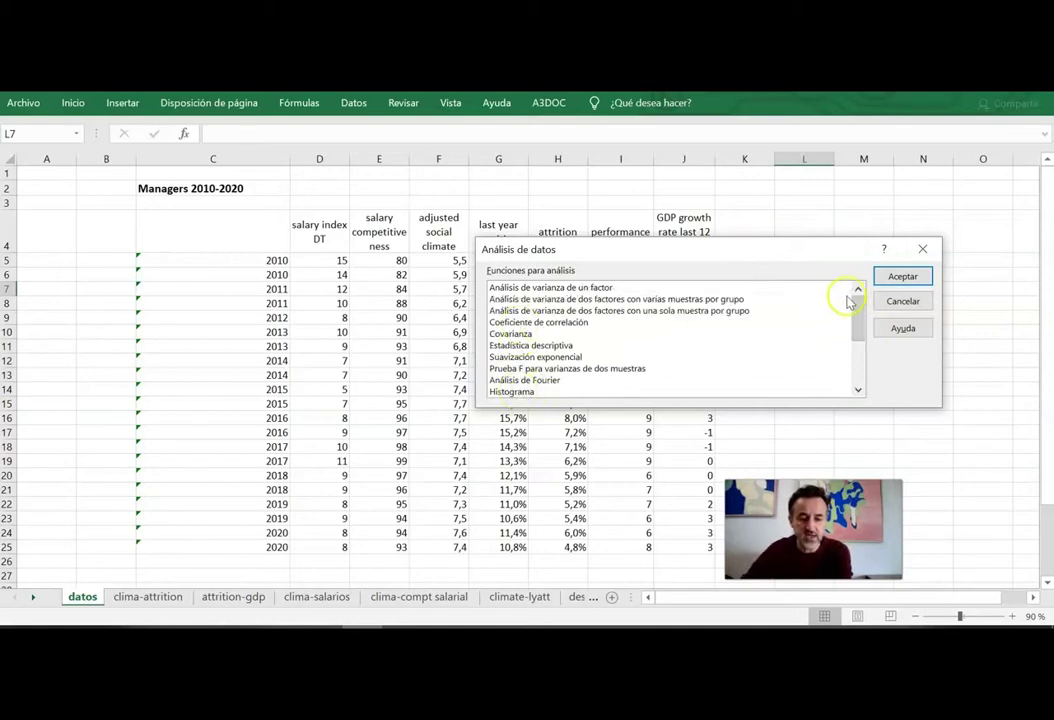
{"action": "left_click_drag", "start_coordinate": [864, 320], "coordinate": [858, 356]}
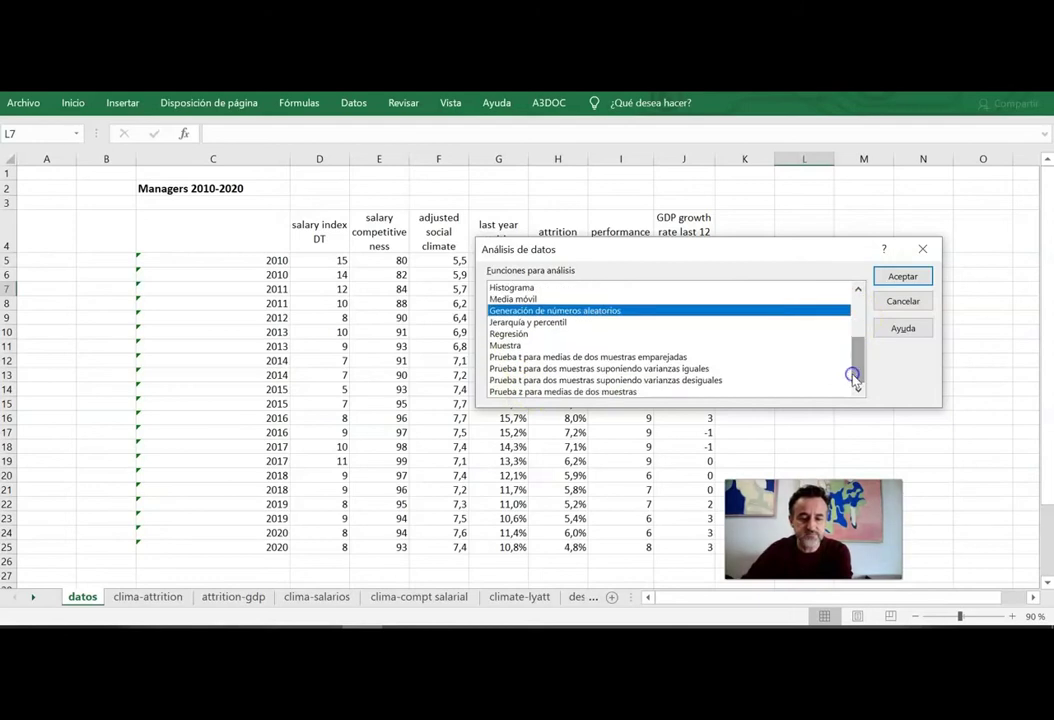
{"action": "left_click", "coordinate": [519, 335]}
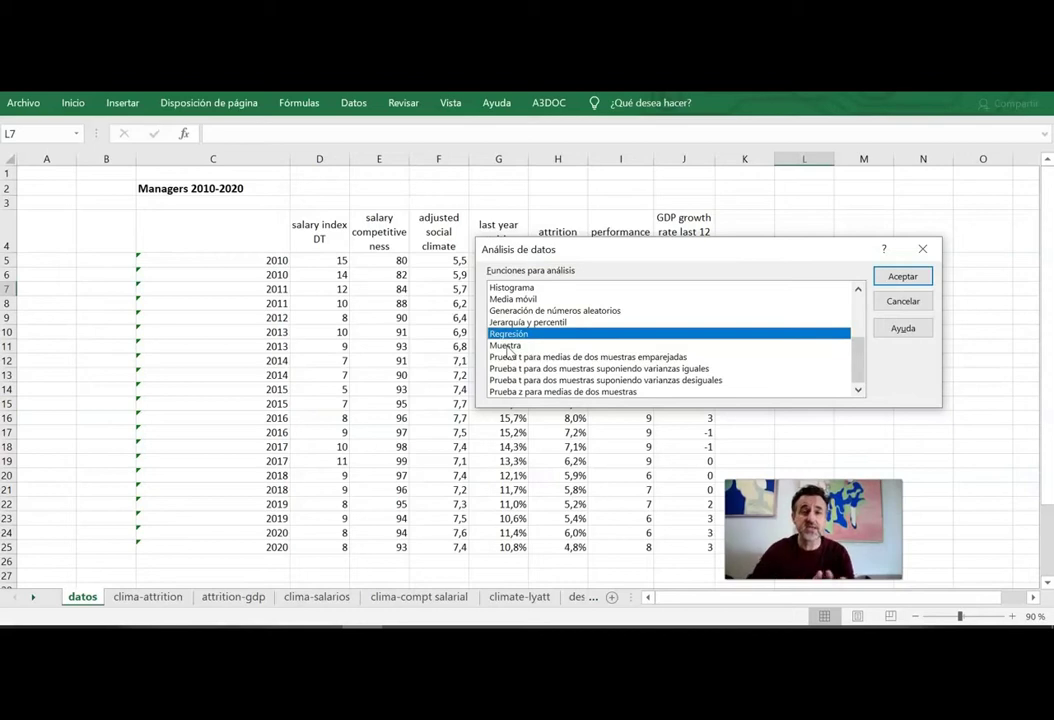
{"action": "left_click", "coordinate": [522, 336]}
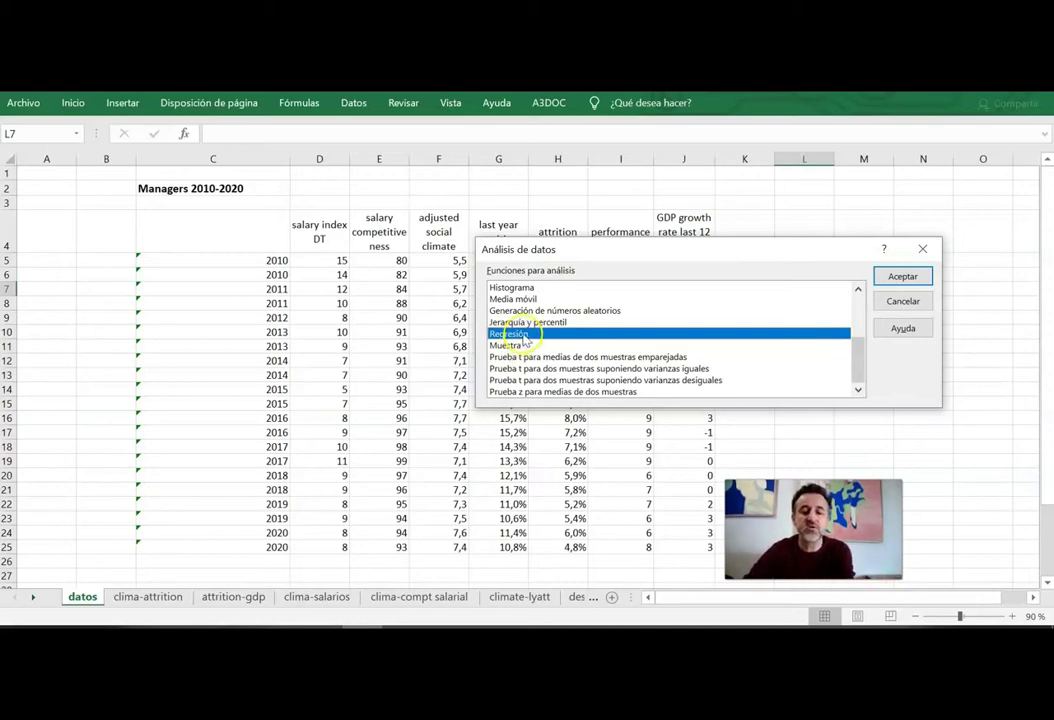
{"action": "left_click", "coordinate": [901, 302]}
Review the full managers table in C4:J25, then the adjusted social climate and last year attrition columns in F4:G25
{"action": "mouse_move", "coordinate": [261, 228]}
{"action": "left_mouse_down"}
{"action": "mouse_move", "coordinate": [713, 529]}
{"action": "mouse_move", "coordinate": [682, 532]}
{"action": "mouse_move", "coordinate": [684, 547]}
{"action": "left_mouse_up"}
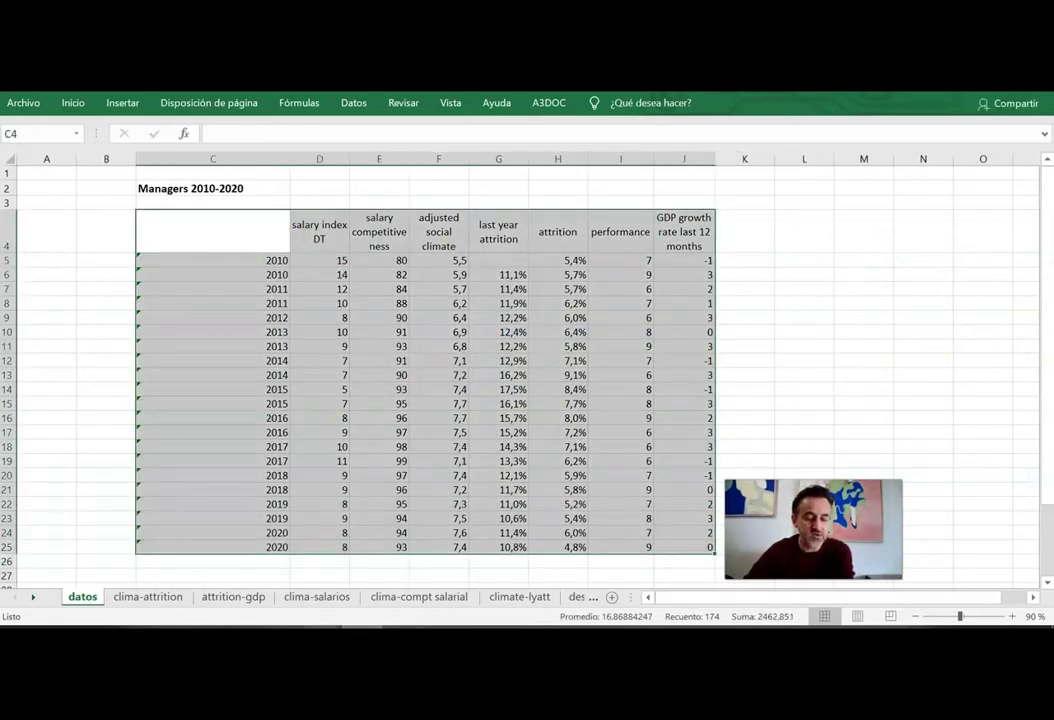
{"action": "left_click", "coordinate": [320, 645]}
{"action": "left_click", "coordinate": [756, 328]}
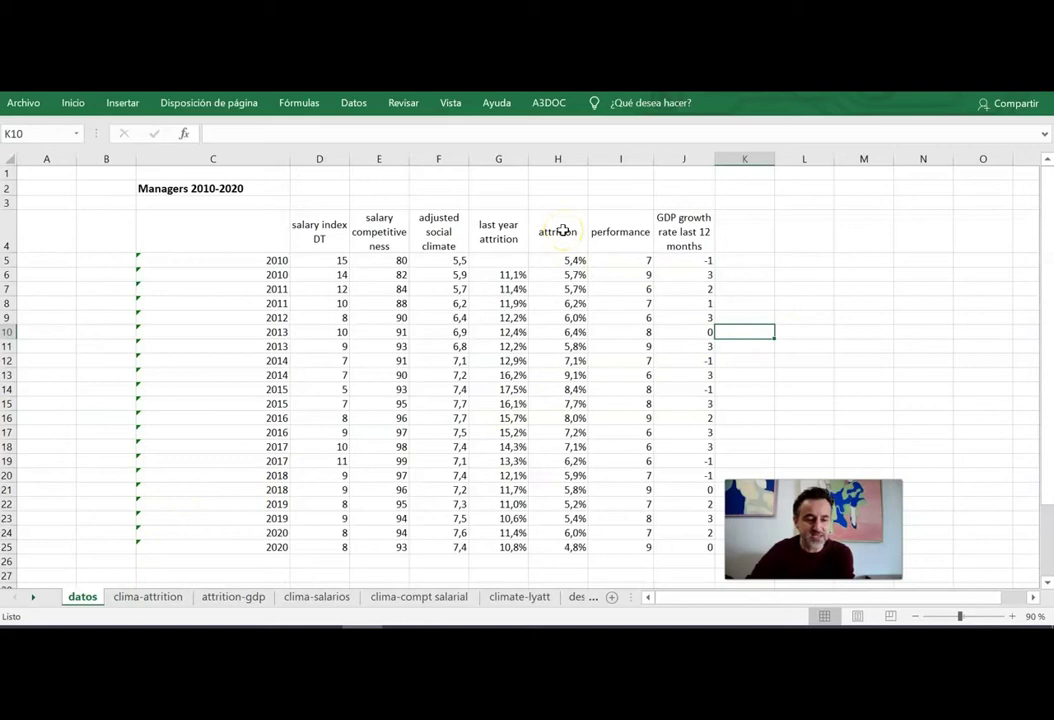
{"action": "left_click_drag", "start_coordinate": [438, 231], "coordinate": [501, 556]}
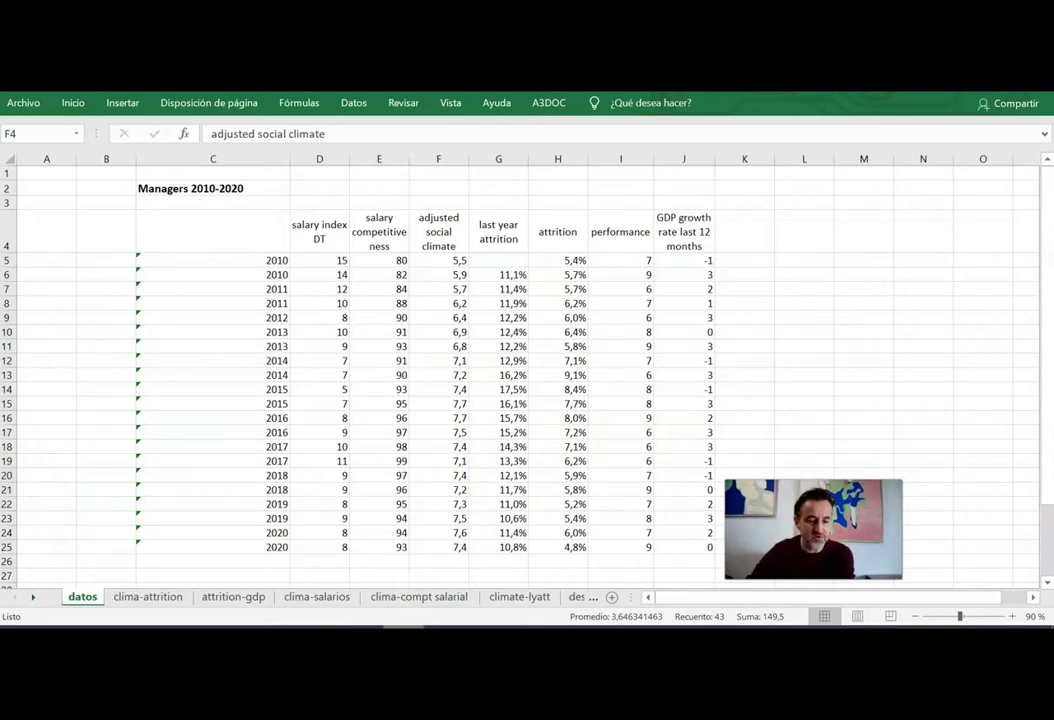
Open the clima-attrition regression sheet, locate the data analysis command, and examine the coefficient of determination R^2 in B5
{"action": "left_click", "coordinate": [147, 597]}
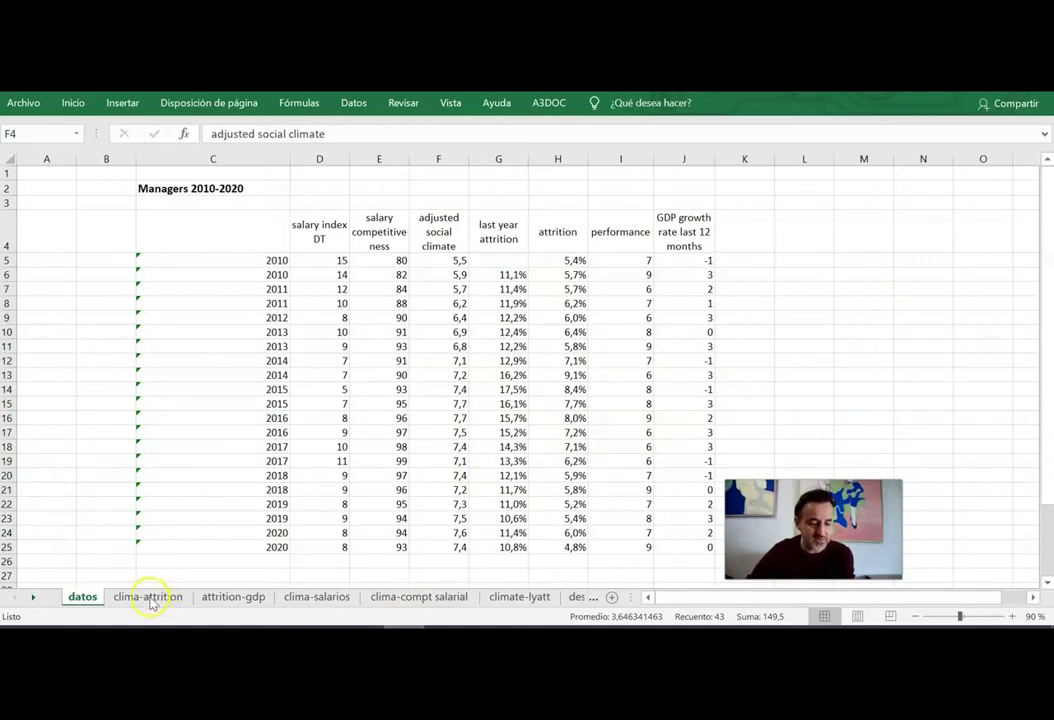
{"action": "left_click", "coordinate": [149, 598]}
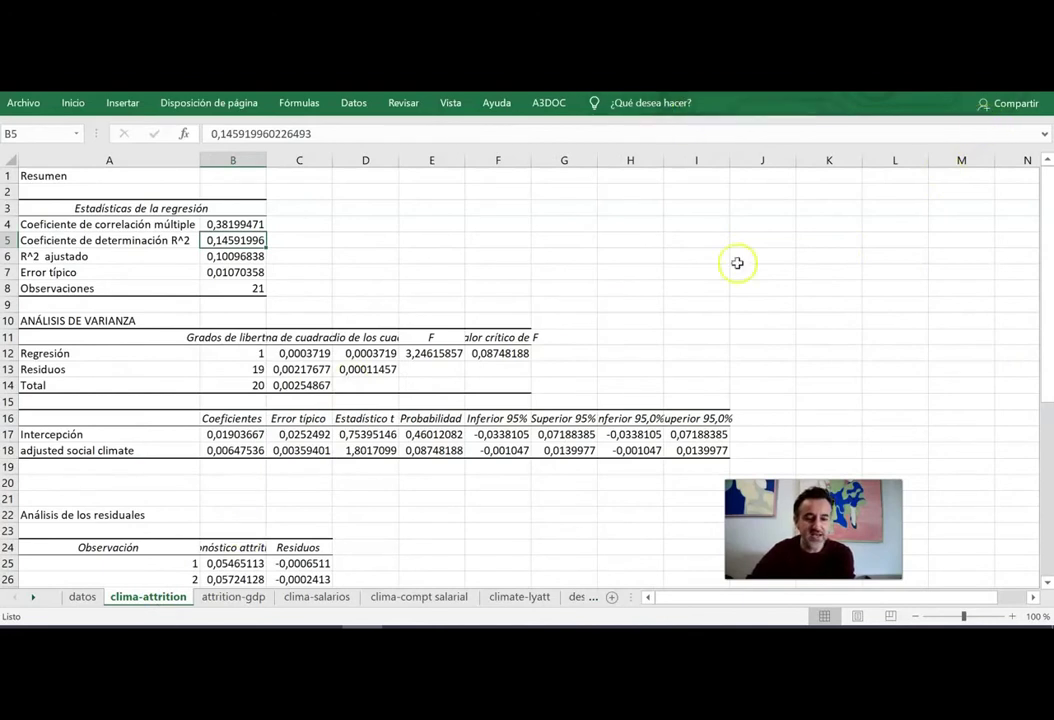
{"action": "left_click", "coordinate": [350, 103]}
{"action": "left_click", "coordinate": [970, 130]}
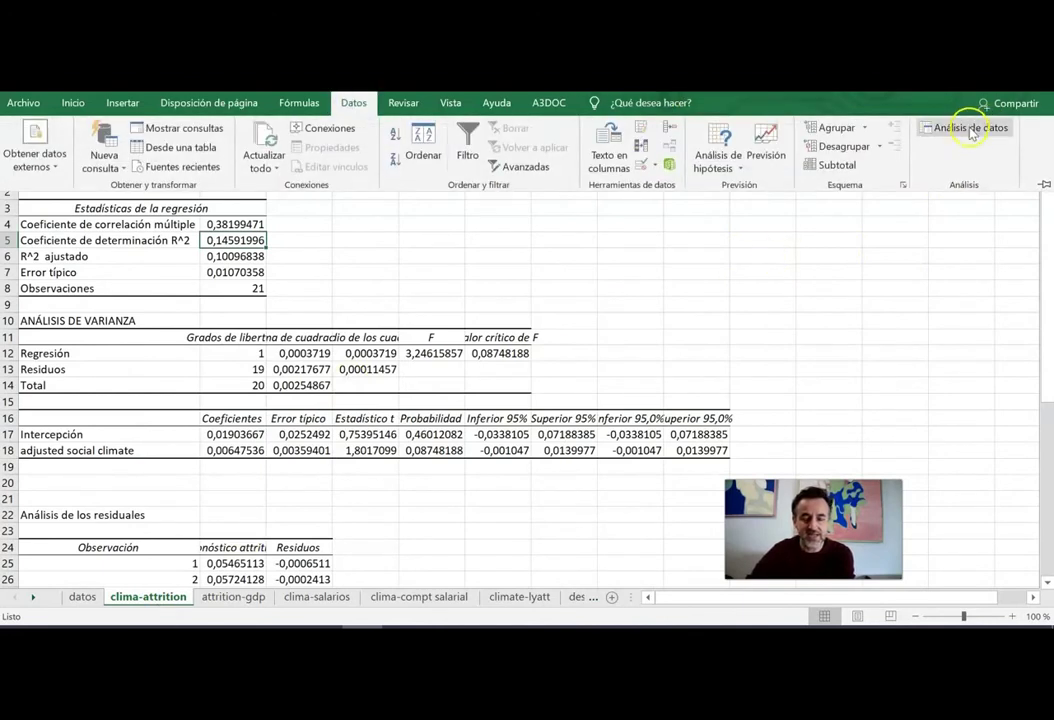
{"action": "left_click", "coordinate": [352, 103]}
{"action": "left_click", "coordinate": [854, 288]}
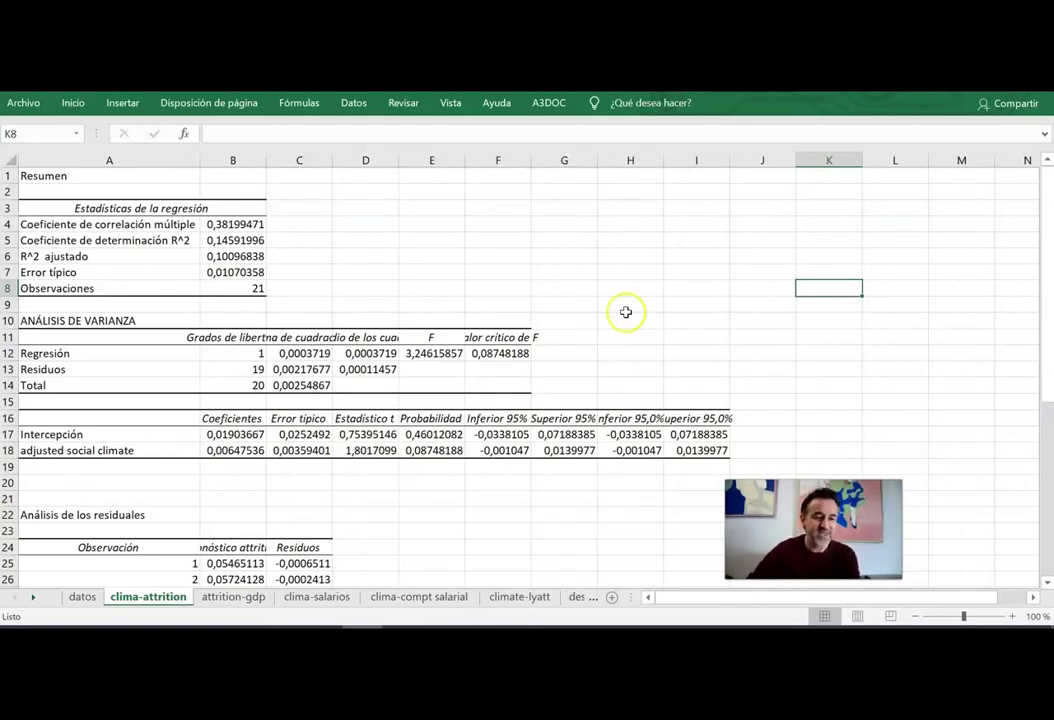
{"action": "mouse_move", "coordinate": [1047, 346]}
{"action": "left_mouse_down"}
{"action": "mouse_move", "coordinate": [1045, 512]}
{"action": "mouse_move", "coordinate": [1046, 335]}
{"action": "left_mouse_up"}
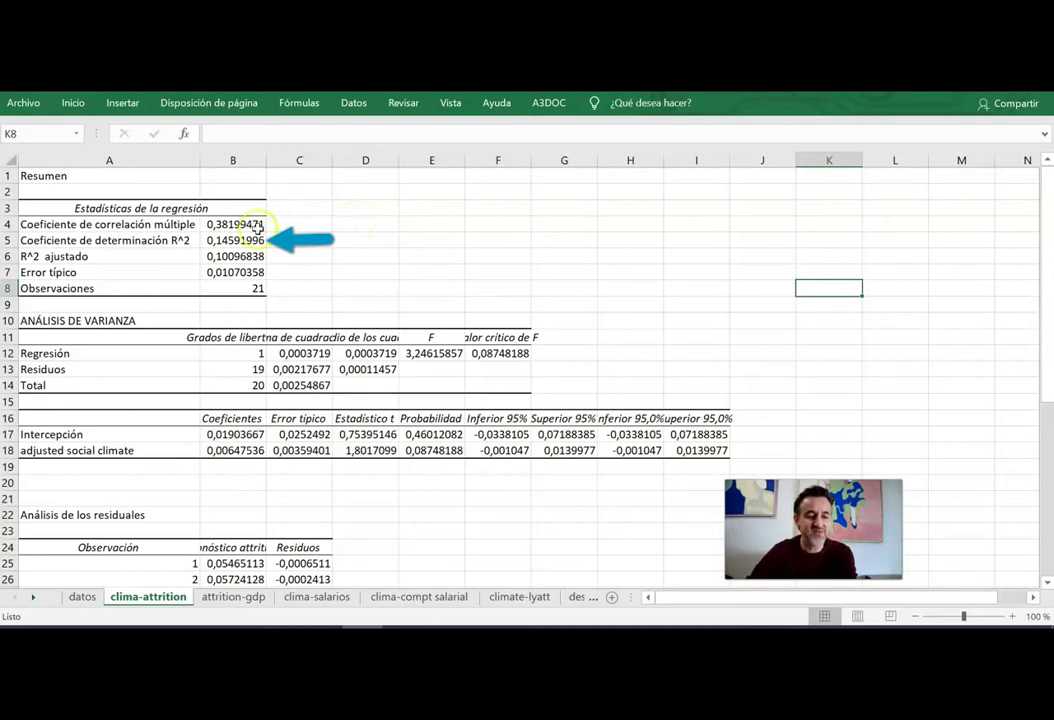
{"action": "left_click", "coordinate": [232, 240]}
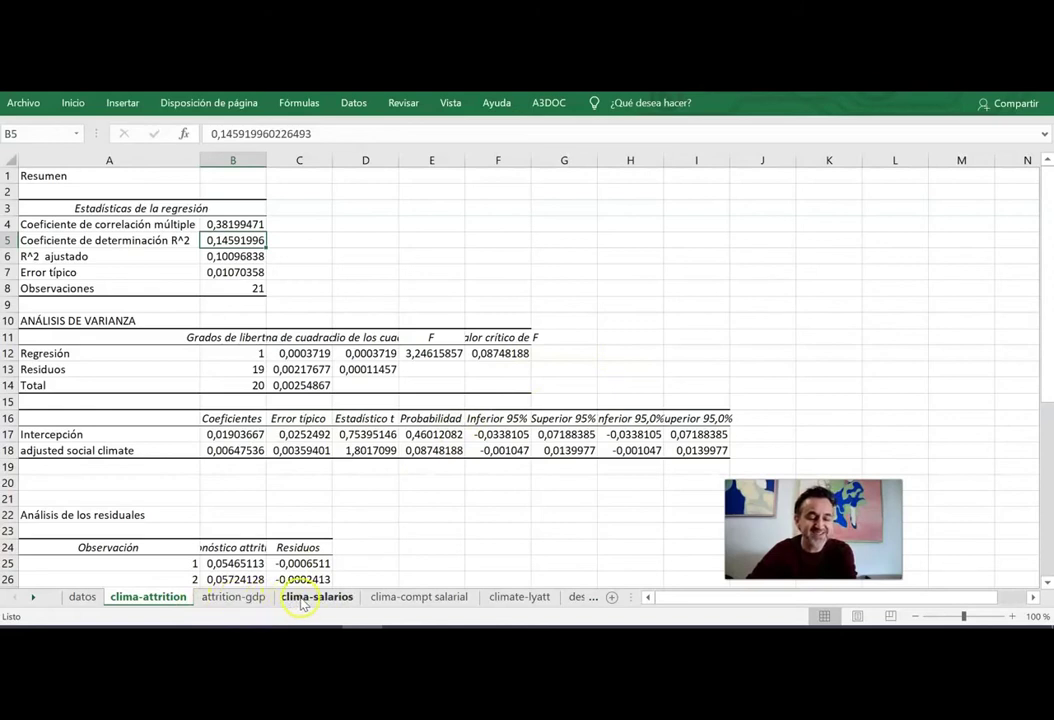
Open the attrition-gdp regression sheet and examine its coefficient of determination R^2 in B5
{"action": "left_click", "coordinate": [235, 600]}
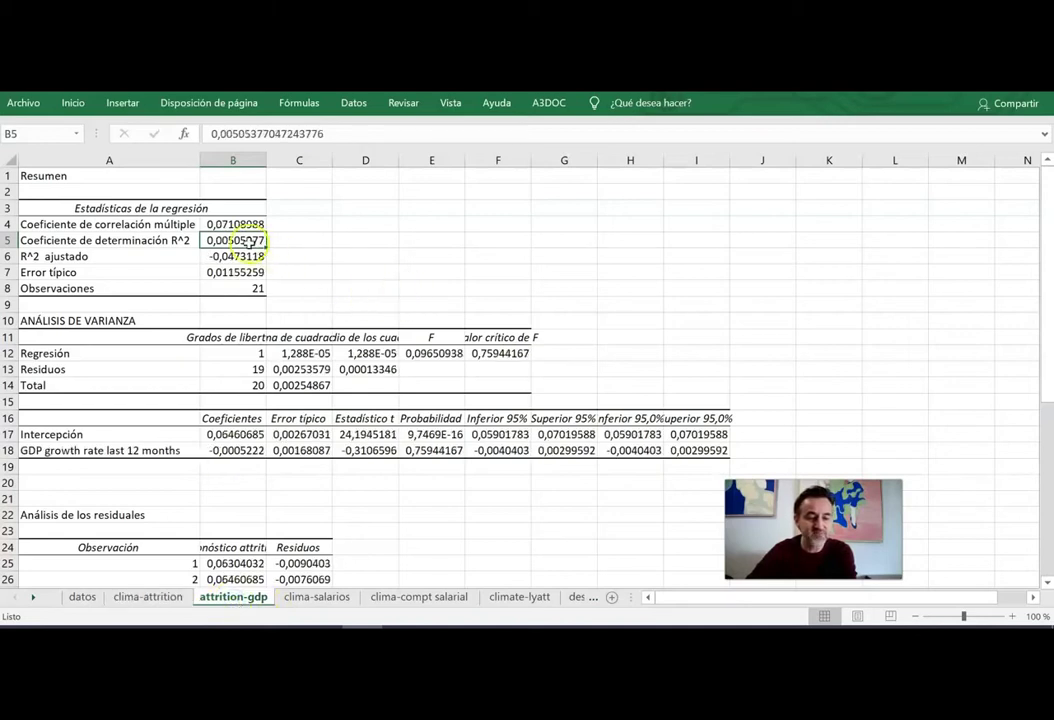
{"action": "left_click", "coordinate": [412, 240]}
{"action": "left_click", "coordinate": [231, 242]}
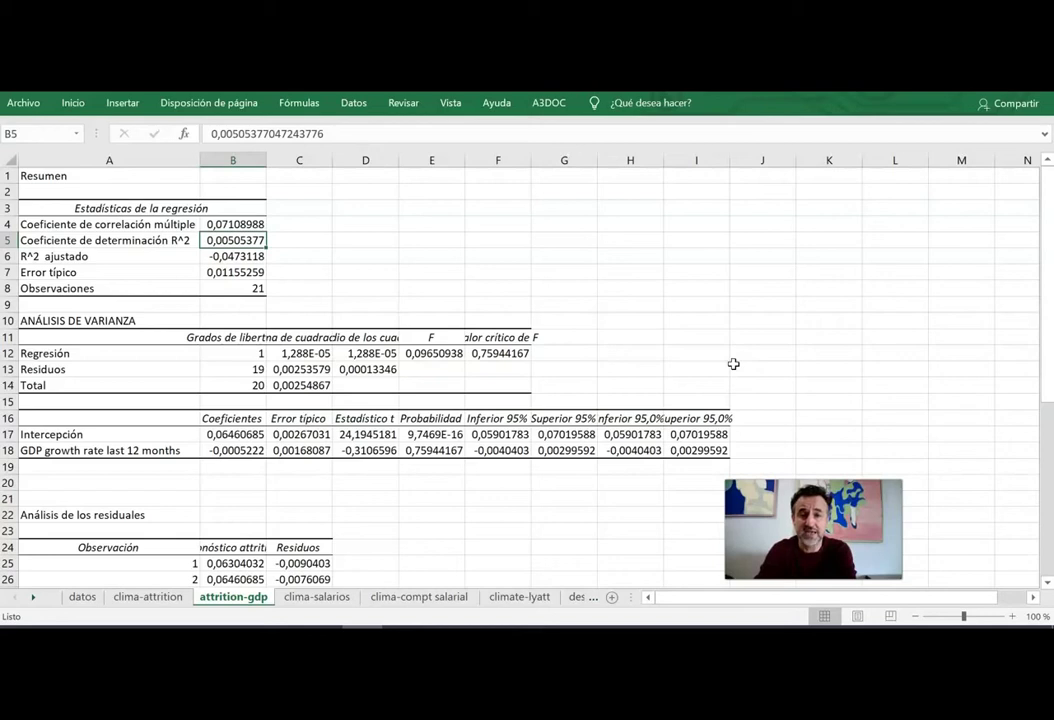
{"action": "left_click", "coordinate": [809, 298]}
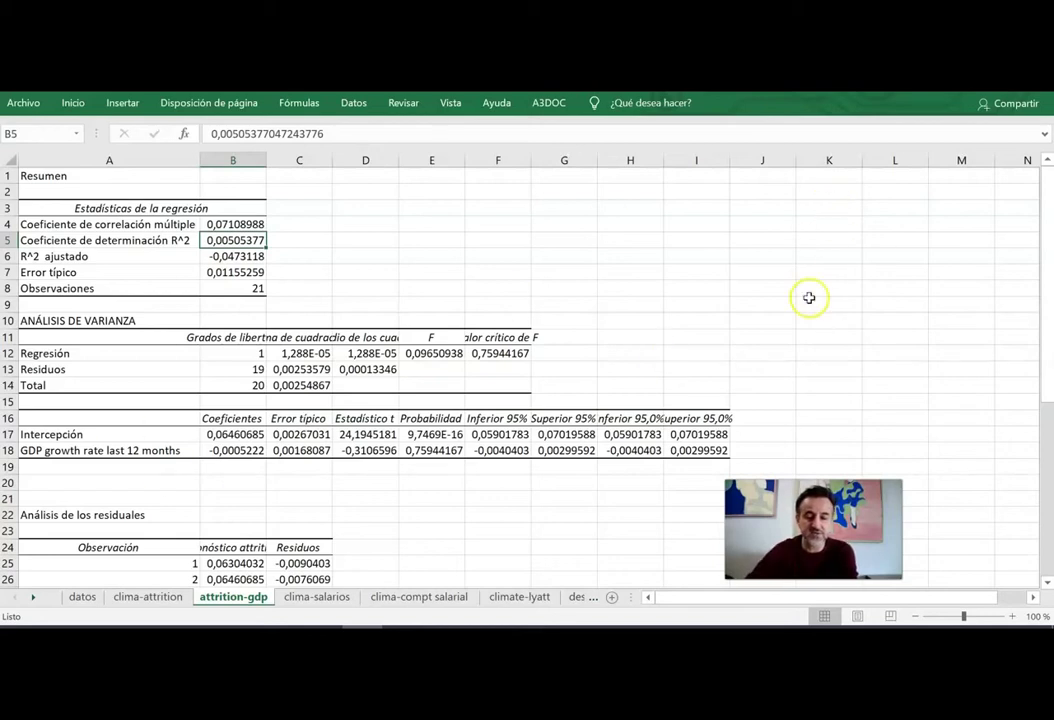
Inspect the multiple correlation and R^2 in B4 and B5 of the clima-compt salarial sheet, and undo the last layout change there
{"action": "left_click", "coordinate": [420, 597]}
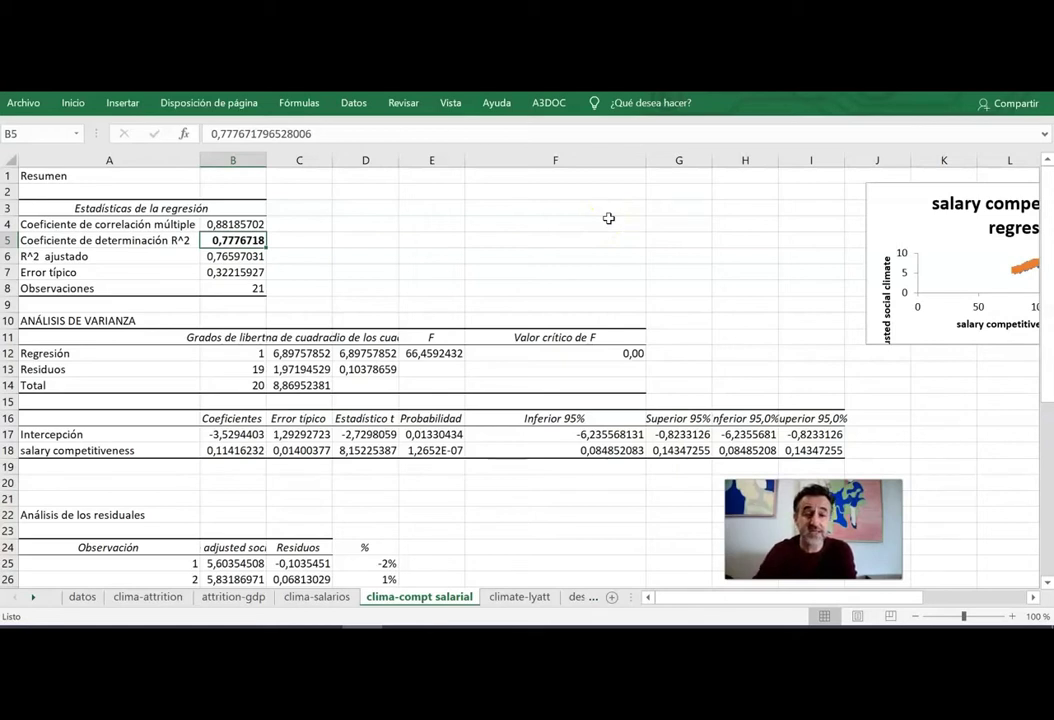
{"action": "left_click", "coordinate": [251, 224]}
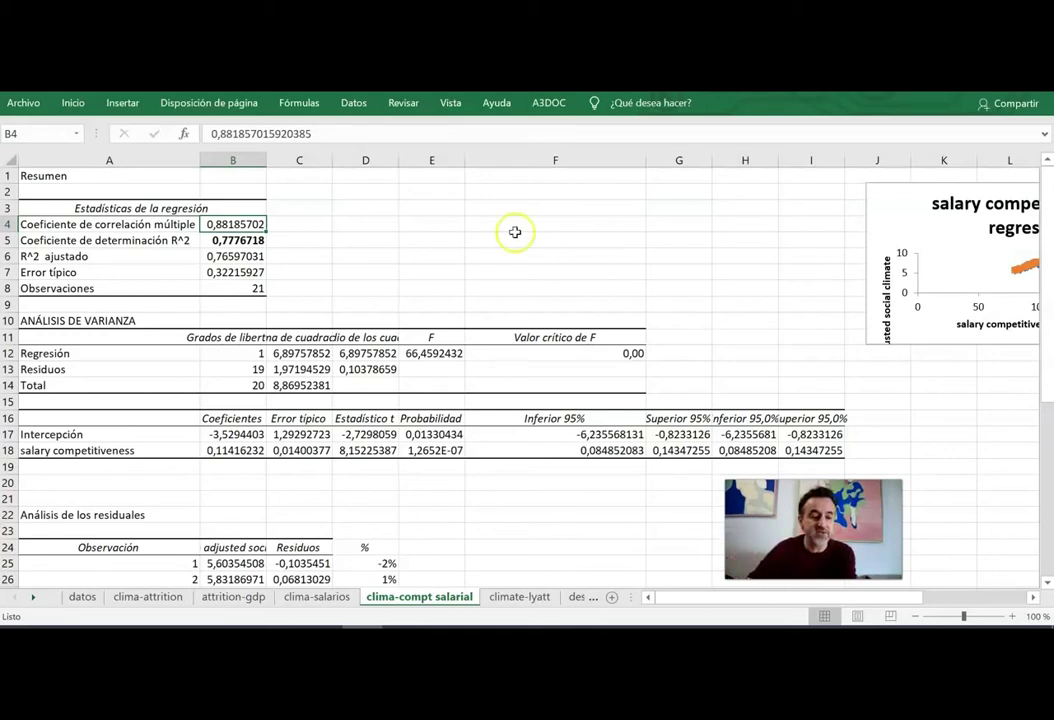
{"action": "left_click", "coordinate": [247, 242]}
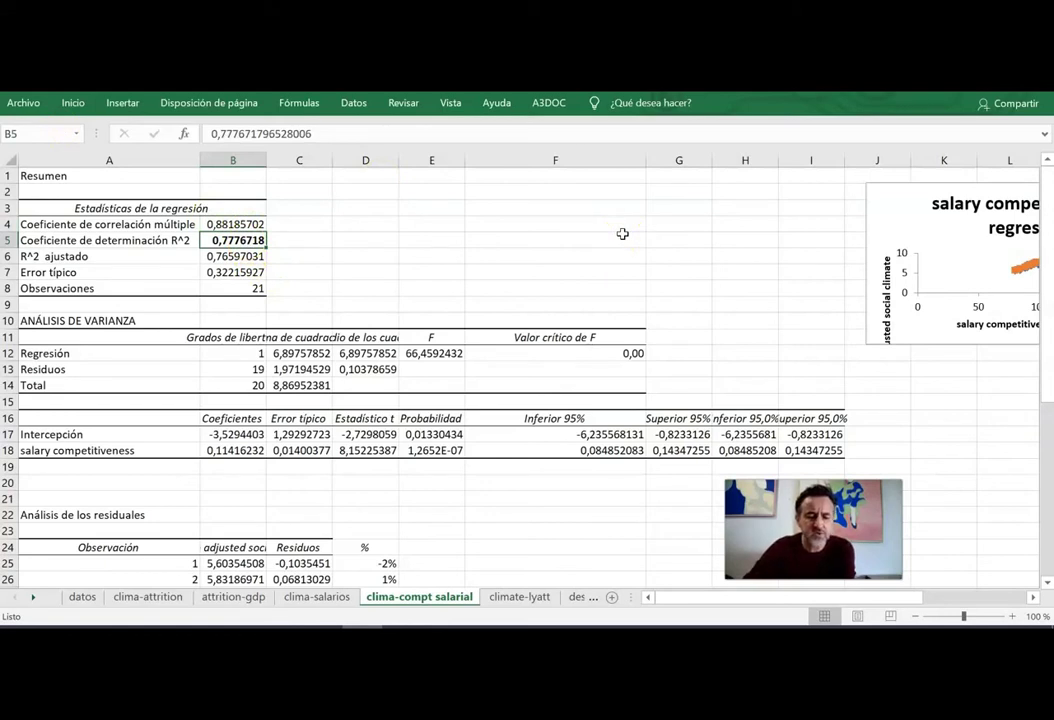
{"action": "key", "text": "ctrl+z"}
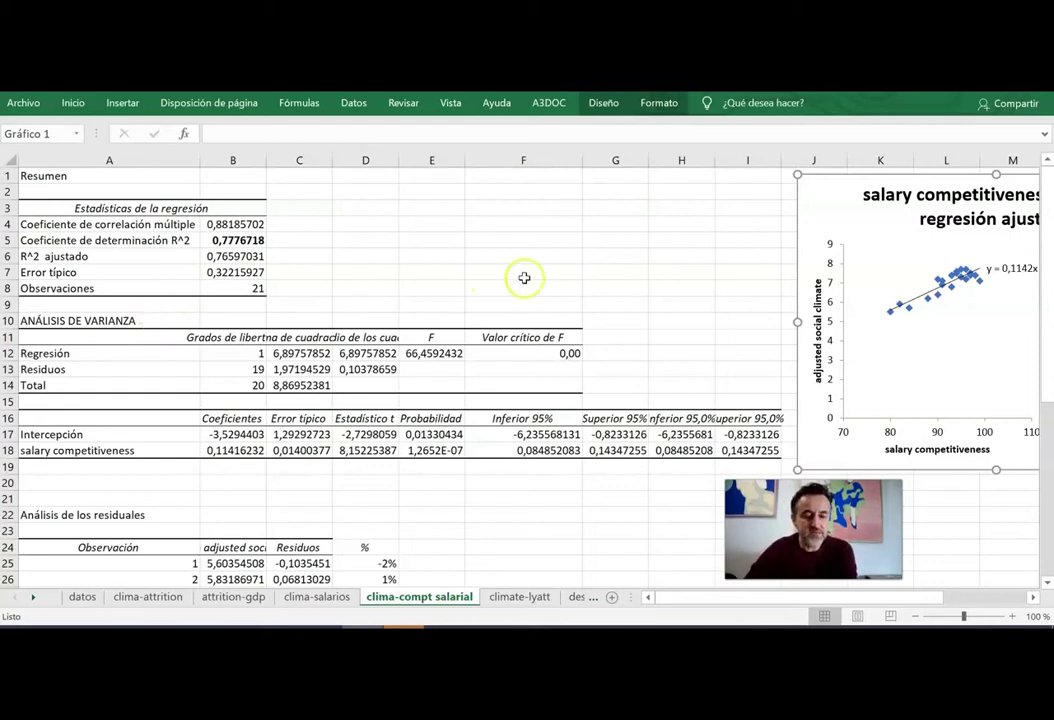
Examine the F statistic in E12, its critical value in F12 and the salary competitiveness variable in A18
{"action": "left_click", "coordinate": [452, 354]}
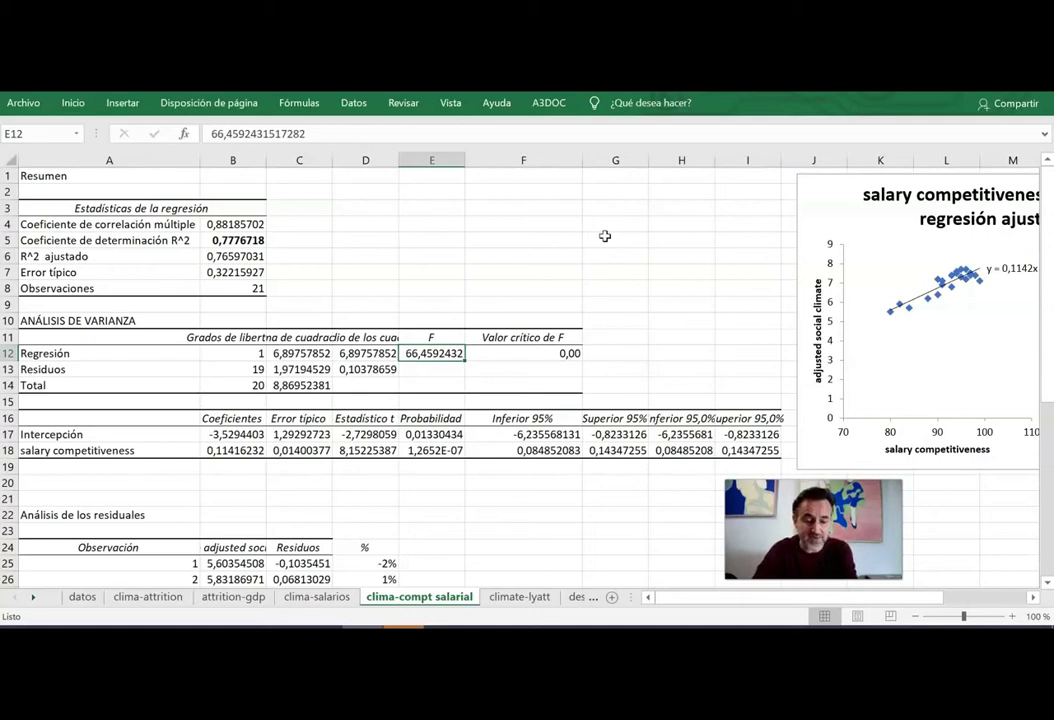
{"action": "left_click", "coordinate": [553, 354]}
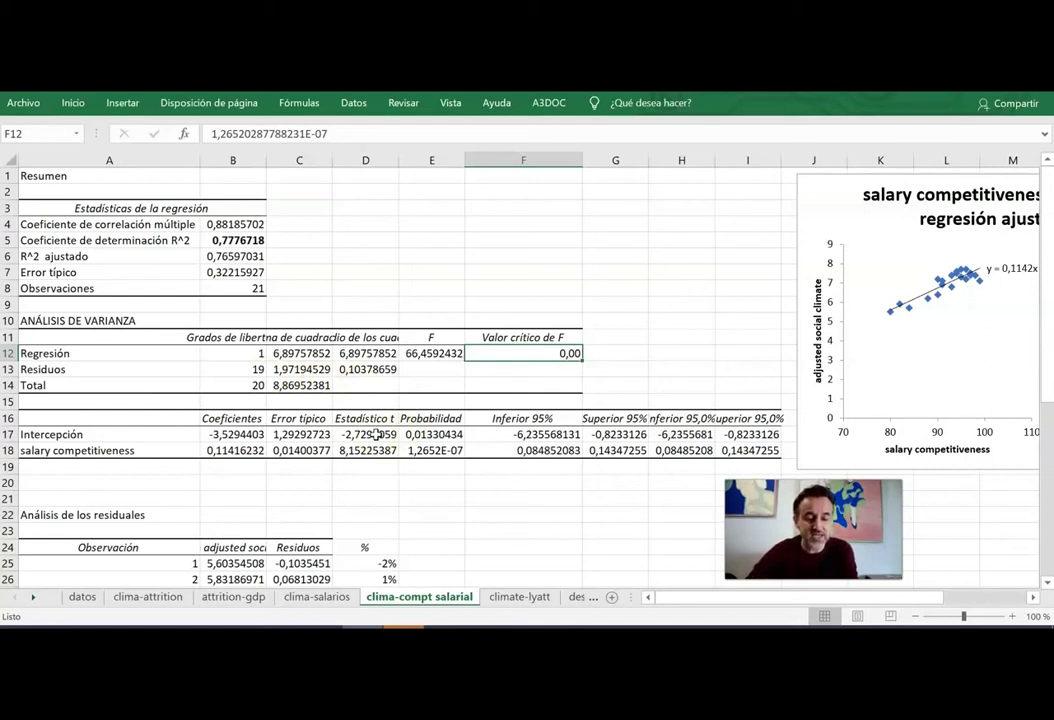
{"action": "left_click", "coordinate": [140, 450]}
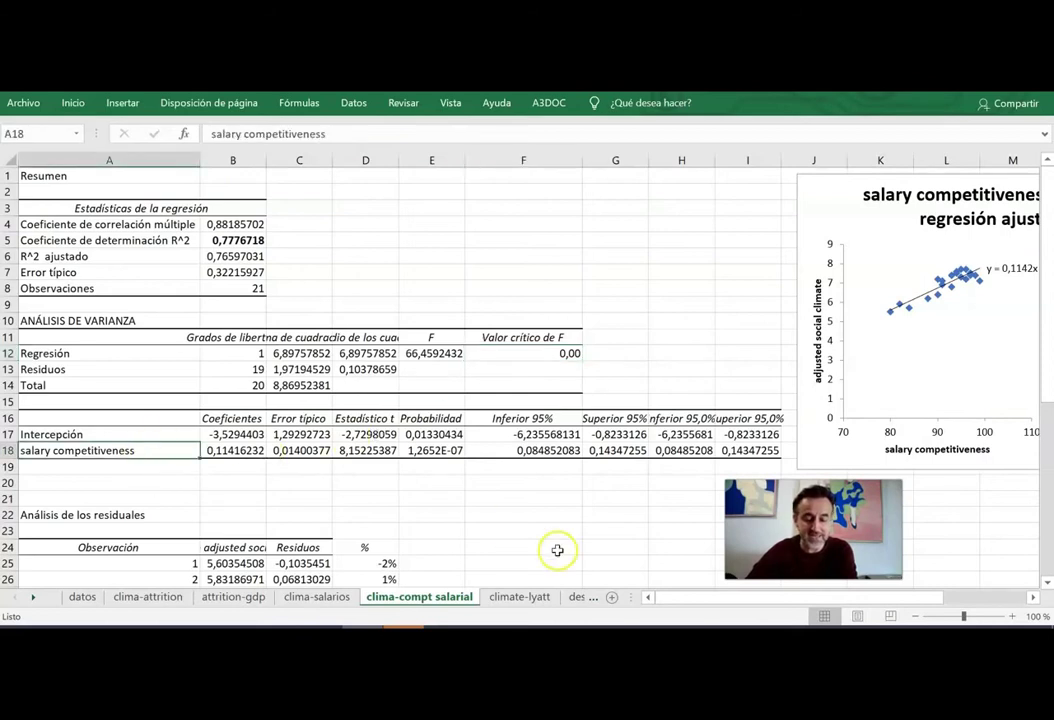
Inspect the salary competitiveness fitted regression chart and its trendline equation, and return to the summary statistics
{"action": "left_click_drag", "start_coordinate": [711, 598], "coordinate": [817, 597]}
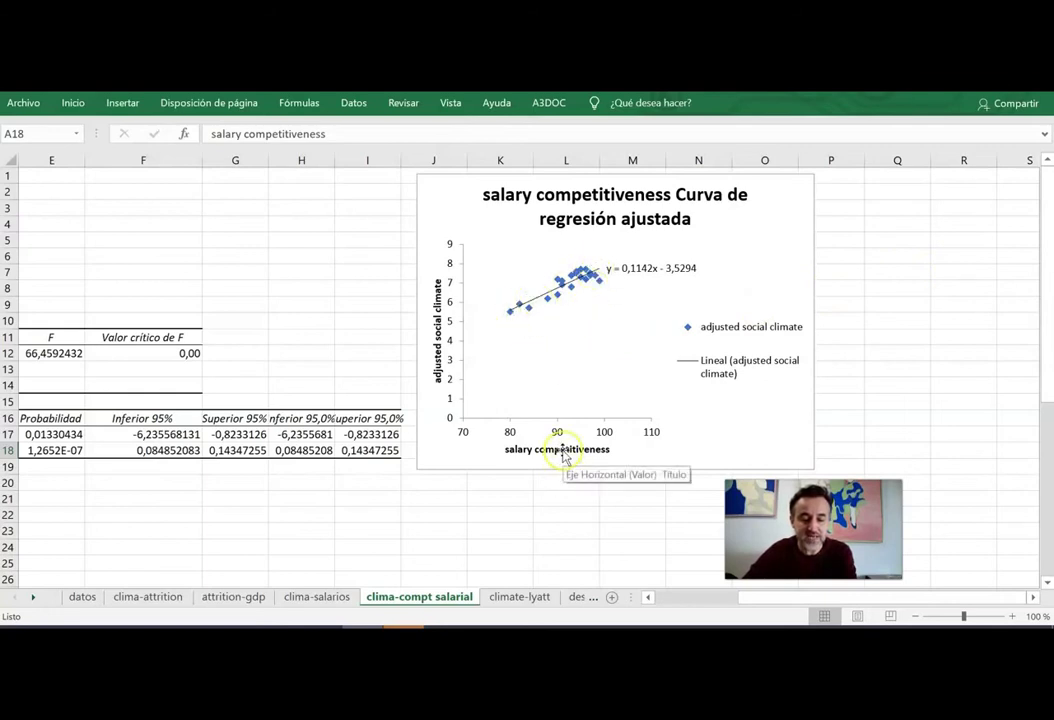
{"action": "left_click", "coordinate": [663, 271]}
{"action": "left_click", "coordinate": [933, 286]}
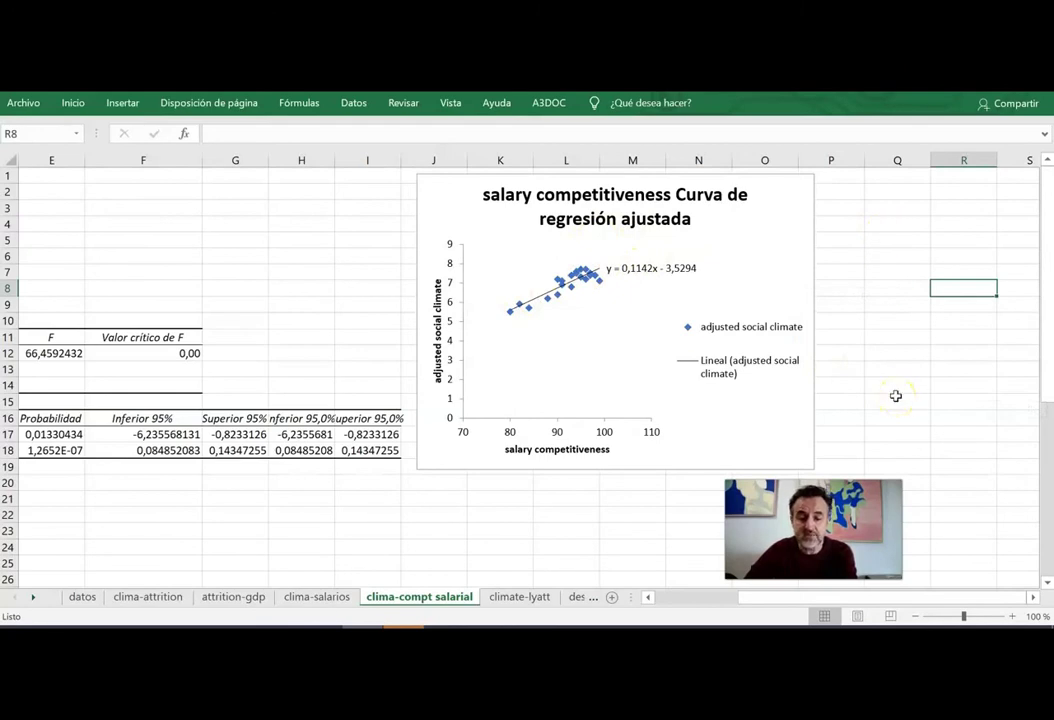
{"action": "scroll", "coordinate": [384, 375], "scroll_direction": "left", "scroll_amount": 2}
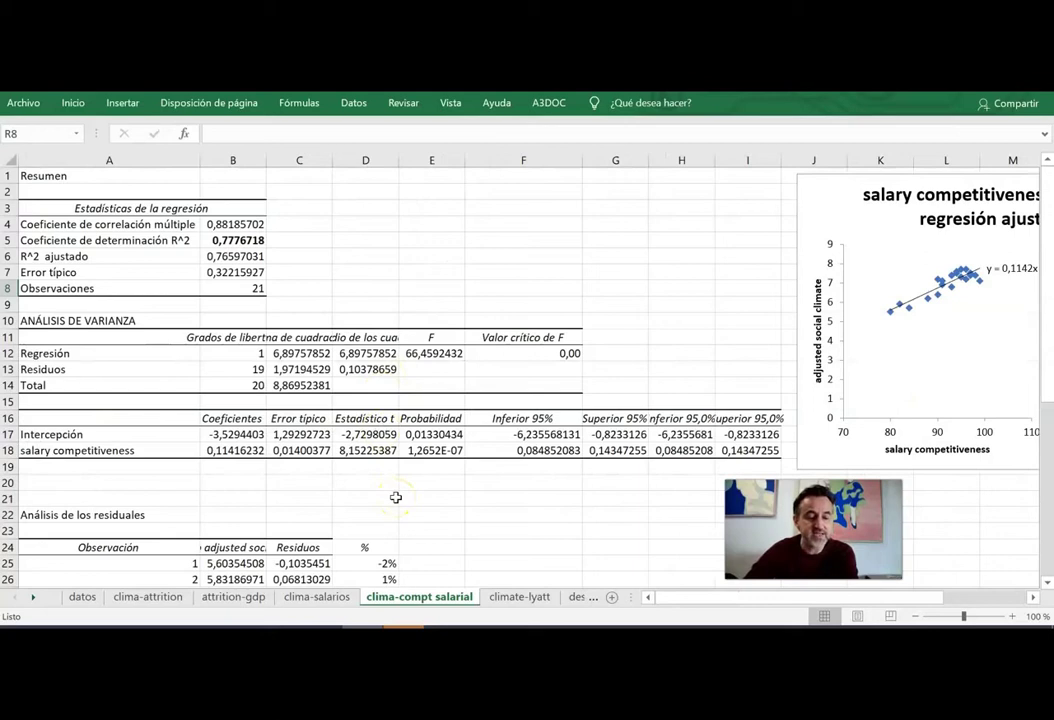
Check the salary competitiveness t statistic in D18 and coefficient in B18, and recheck R^2 in B5
{"action": "left_click", "coordinate": [365, 450]}
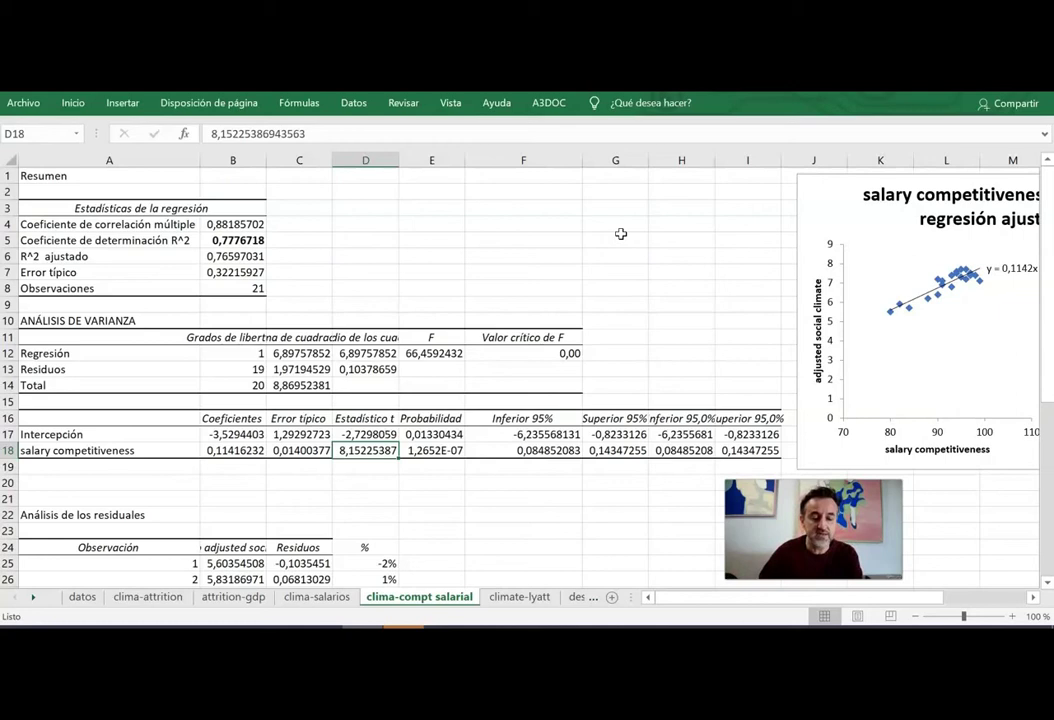
{"action": "left_click", "coordinate": [233, 450]}
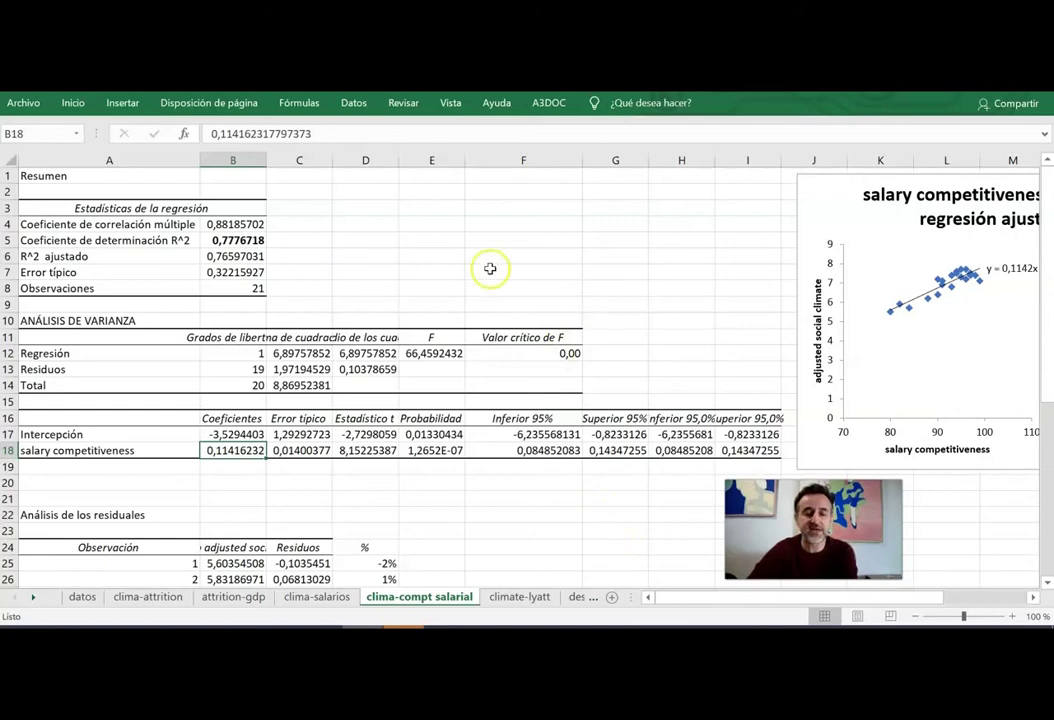
{"action": "left_click", "coordinate": [236, 241]}
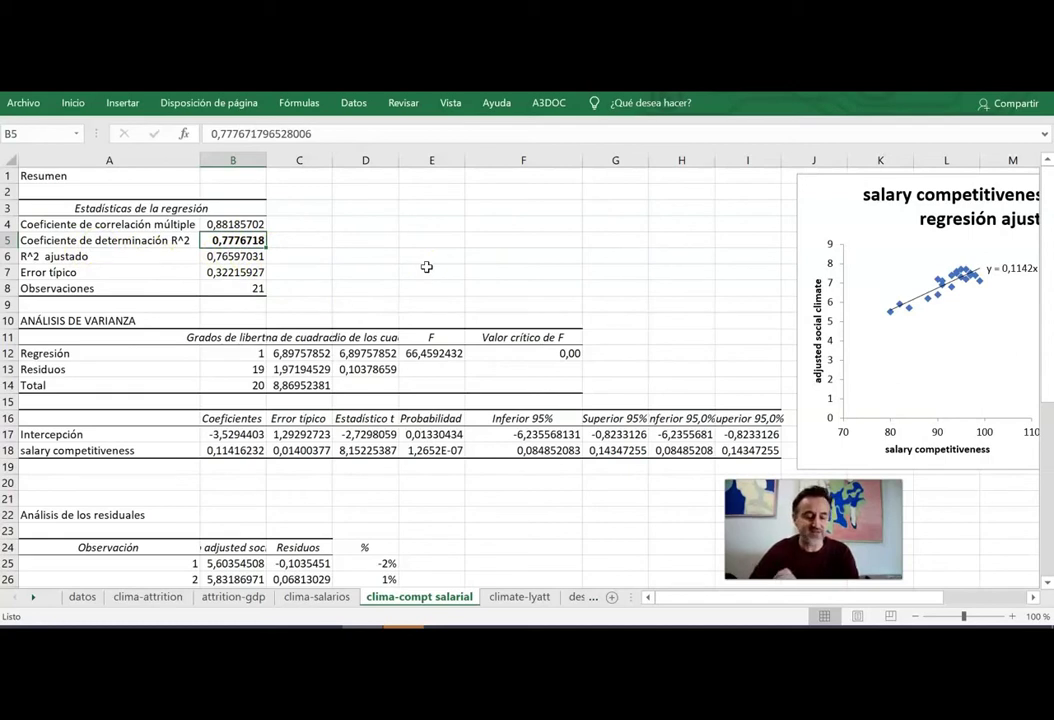
Compare the R^2 in B5 of the clima-salarios sheet with the R^2 of the clima-compt salarial sheet
{"action": "key", "text": "ctrl+Page_Up"}
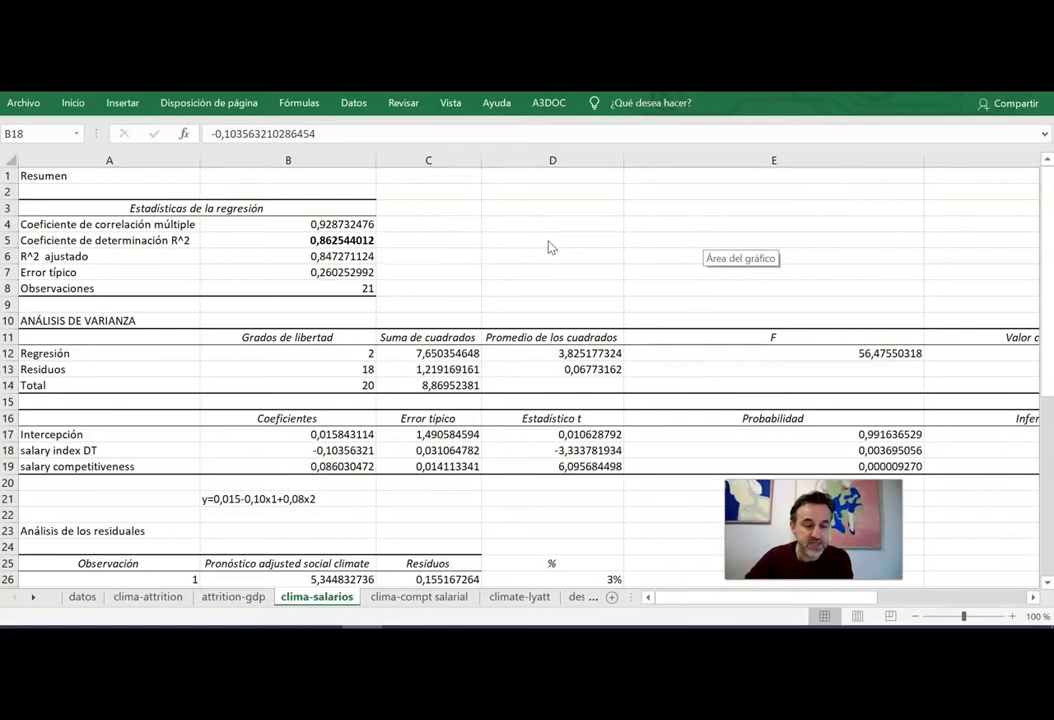
{"action": "left_click", "coordinate": [299, 241]}
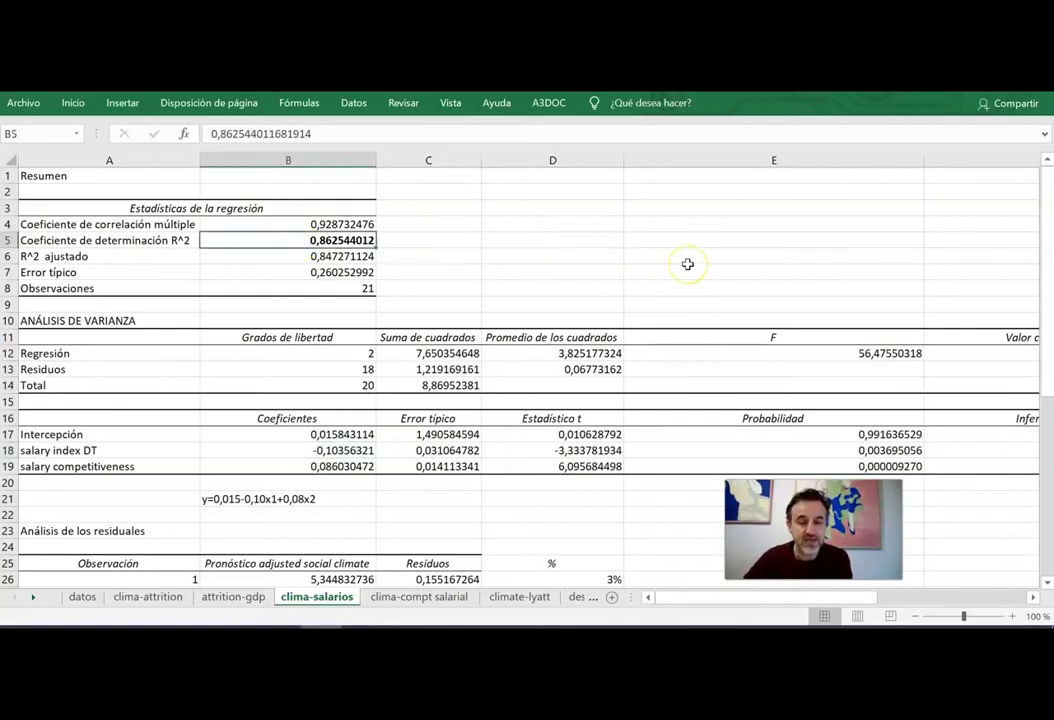
{"action": "left_click", "coordinate": [424, 600]}
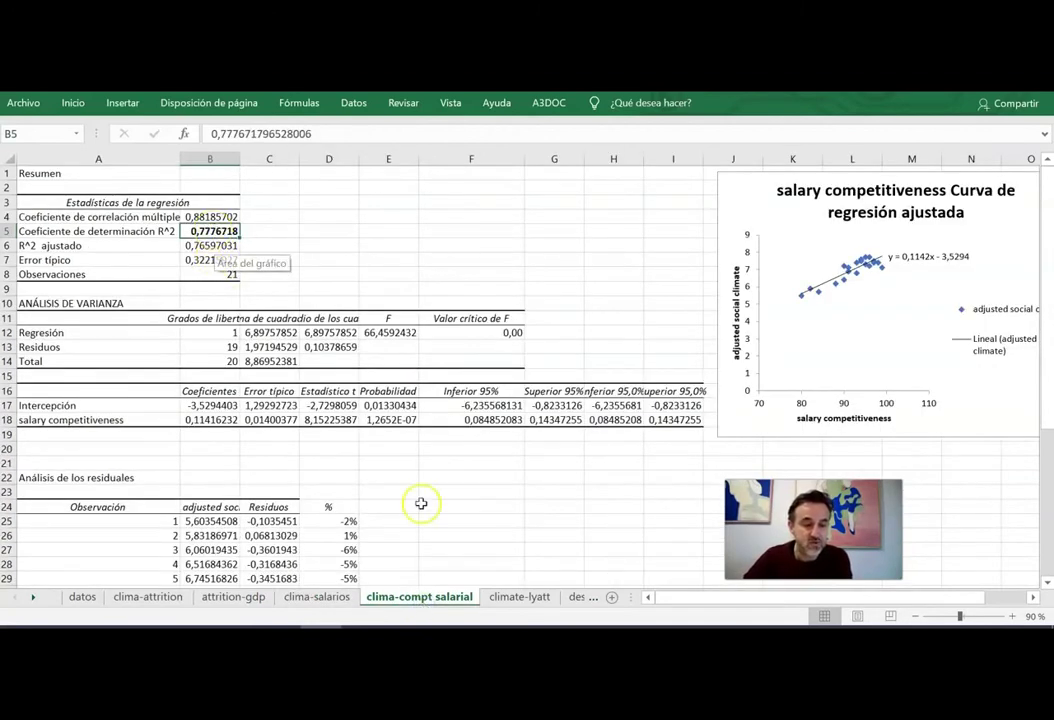
{"action": "left_click", "coordinate": [318, 598]}
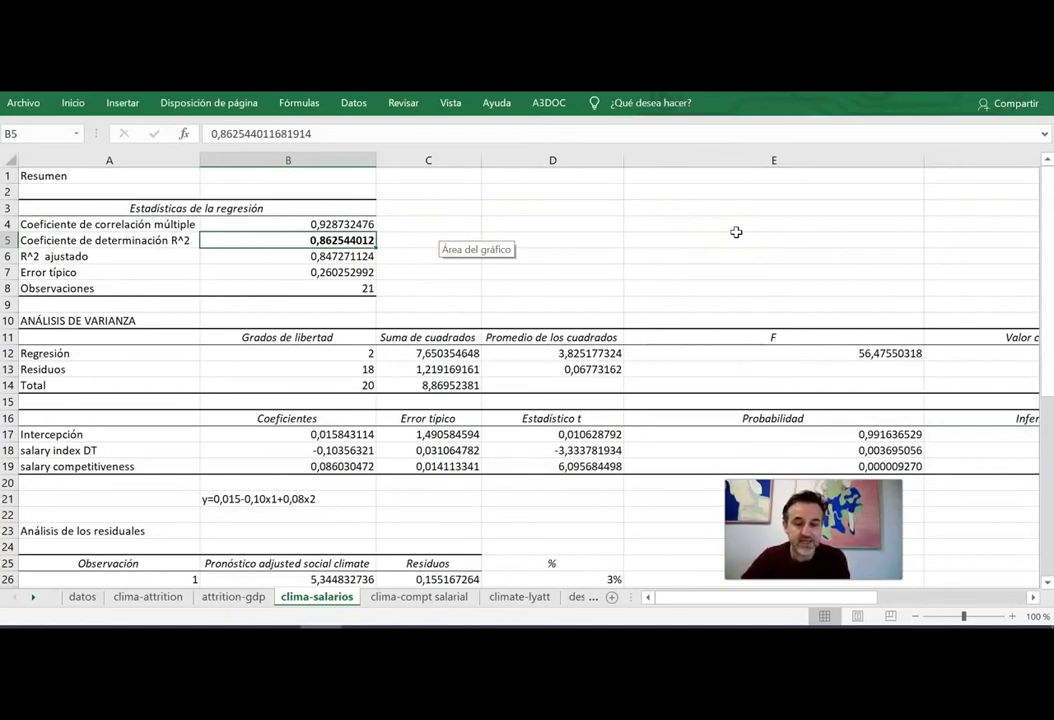
Check the F statistic in E12 and its critical value in F12, and return to the Regresión label in A12
{"action": "left_click", "coordinate": [771, 352]}
{"action": "key", "text": "Right"}
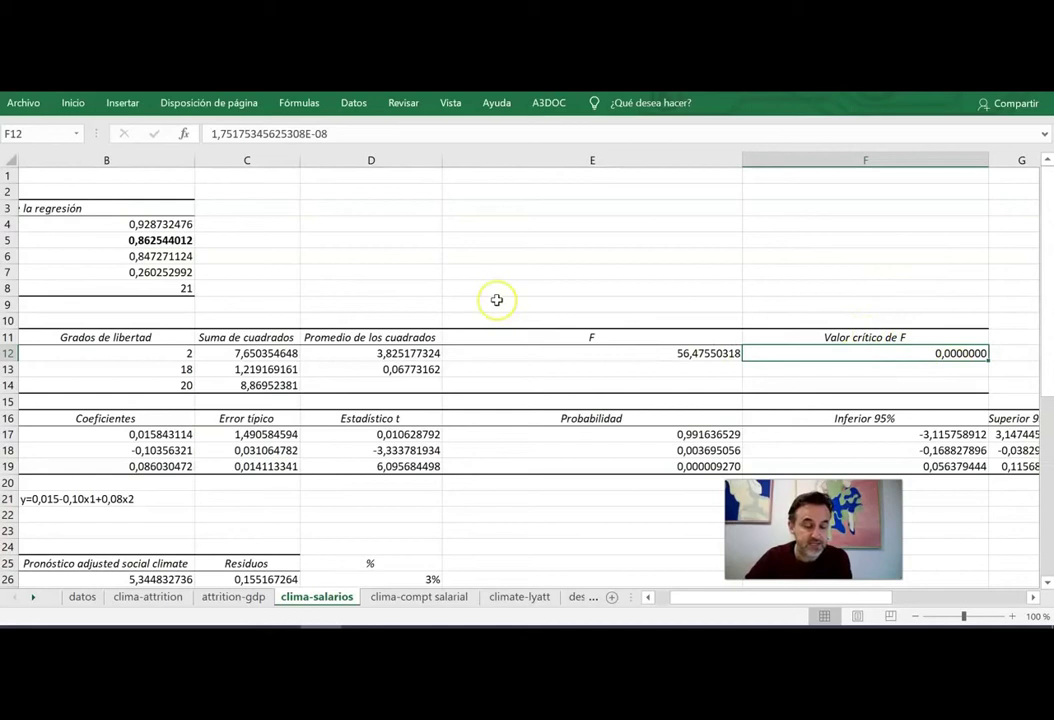
{"action": "key", "text": "Left"}
{"action": "key", "text": "Left"}
{"action": "key", "text": "Left"}
{"action": "key", "text": "Left"}
{"action": "key", "text": "Left"}
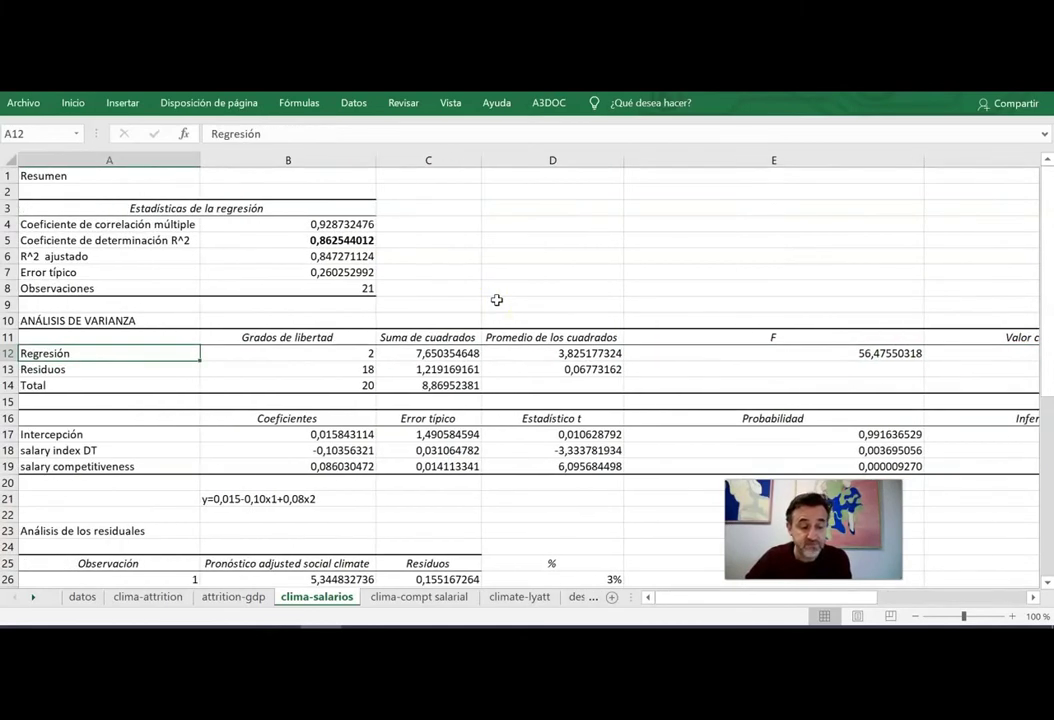
Inspect the regression equation in B21 with the clima-salarios sheet displayed at 120%, keeping the variable labels in view
{"action": "left_click", "coordinate": [322, 499]}
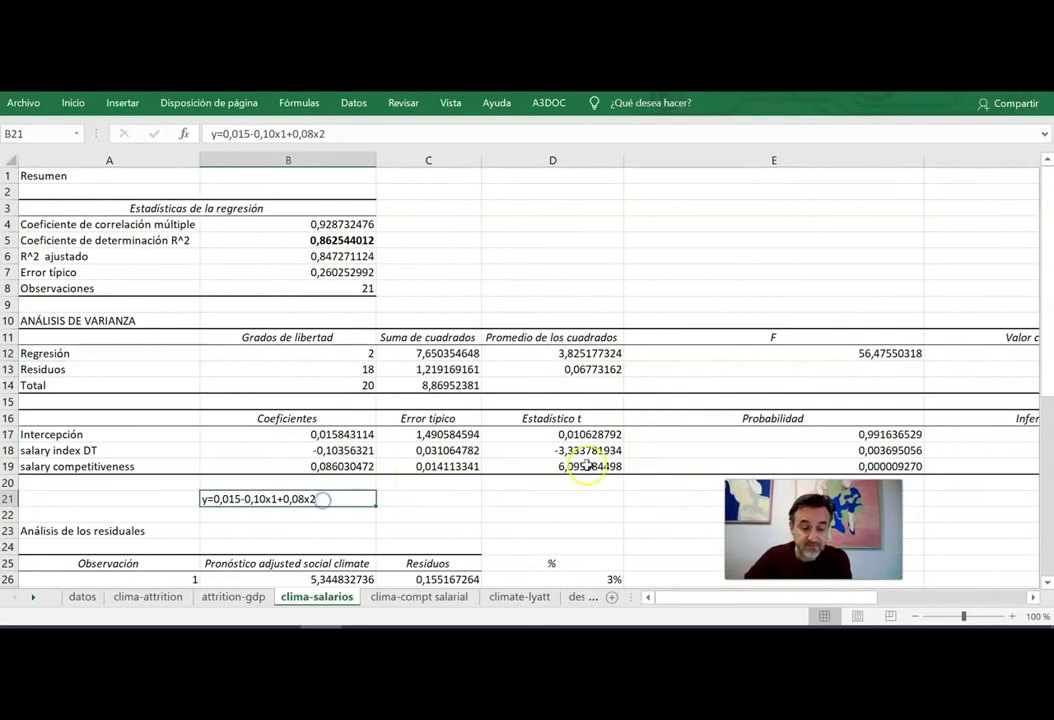
{"action": "left_click", "coordinate": [915, 616]}
{"action": "left_click", "coordinate": [915, 616]}
{"action": "left_click", "coordinate": [915, 616]}
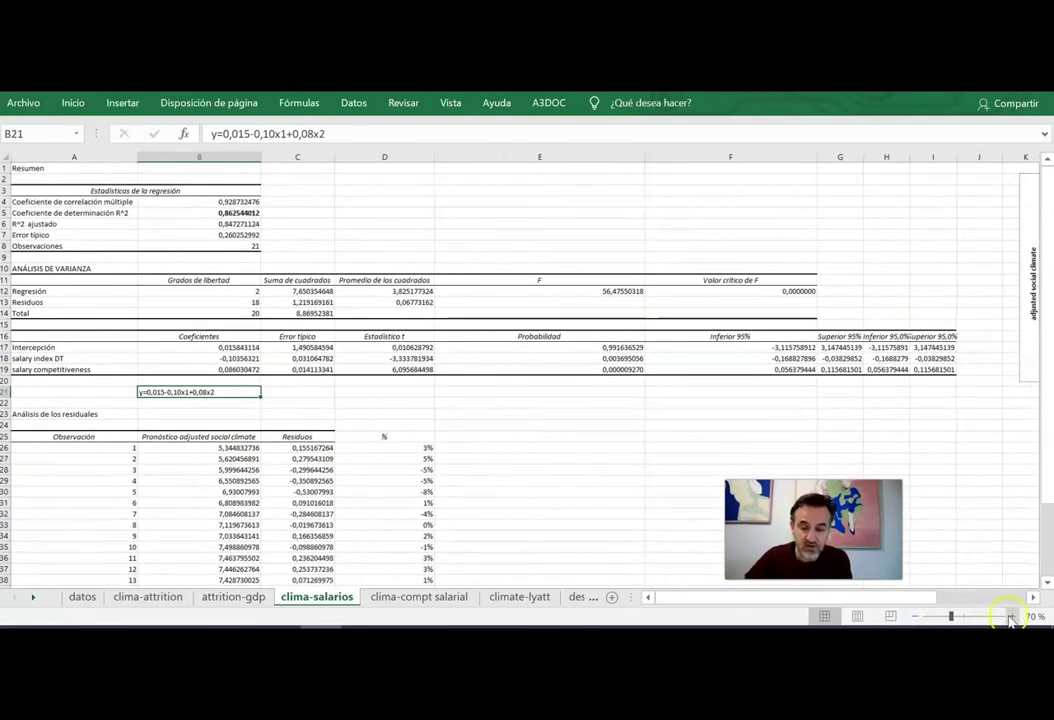
{"action": "left_click", "coordinate": [1012, 616]}
{"action": "left_click", "coordinate": [1012, 616]}
{"action": "left_click", "coordinate": [1012, 616]}
{"action": "left_click", "coordinate": [1012, 616]}
{"action": "left_click", "coordinate": [1012, 616]}
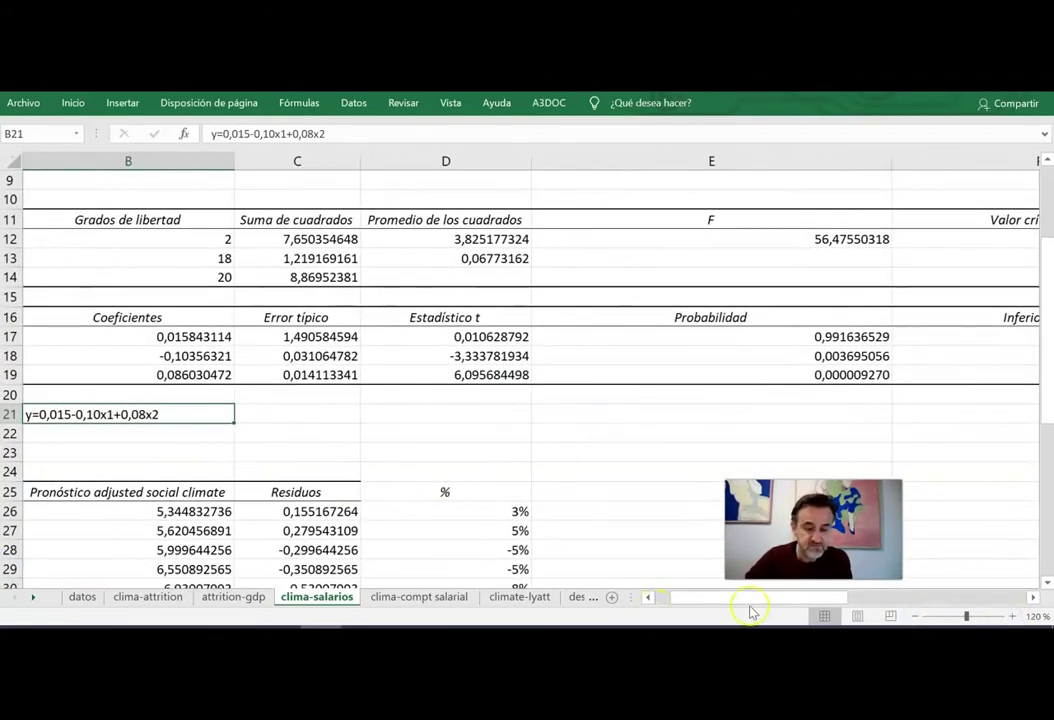
{"action": "left_click_drag", "start_coordinate": [743, 597], "coordinate": [687, 597]}
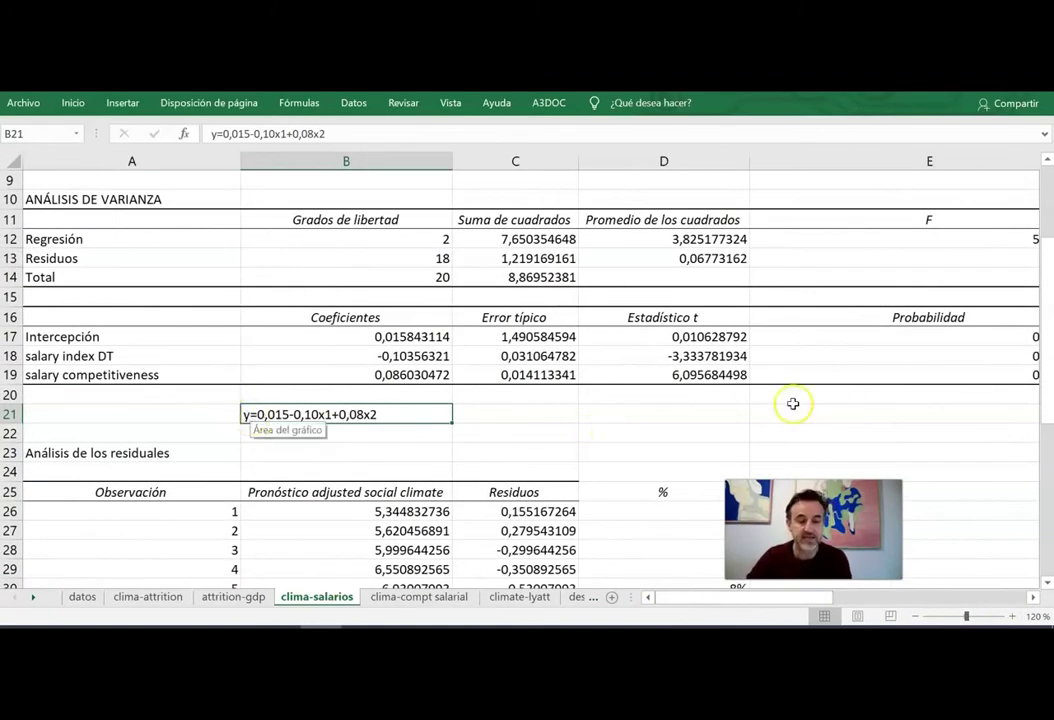
Compare the regression equation in B21 with the intercept, salary index DT and salary competitiveness coefficients in B17:B19
{"action": "left_click", "coordinate": [515, 472]}
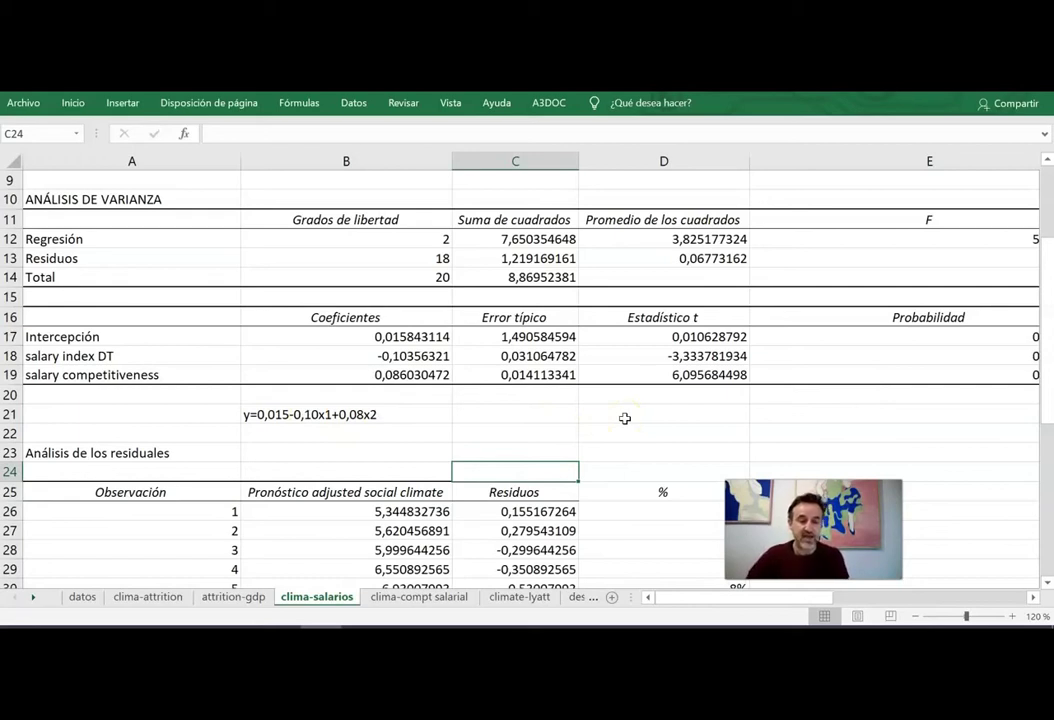
{"action": "left_click", "coordinate": [312, 416]}
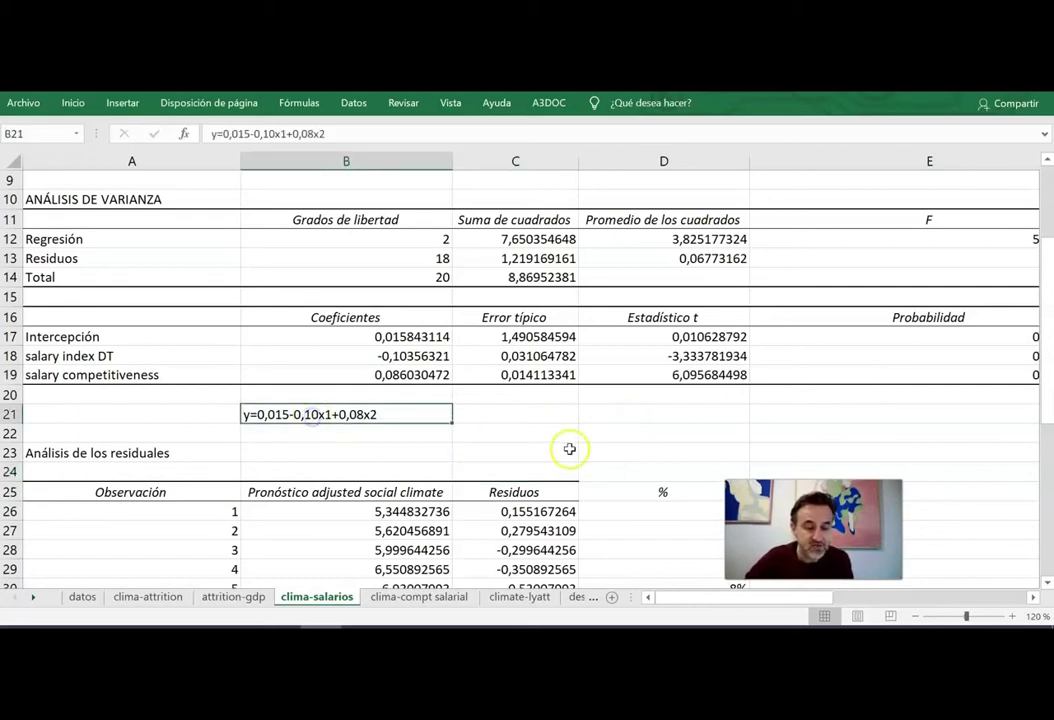
{"action": "left_click", "coordinate": [420, 339]}
{"action": "key", "text": "Down"}
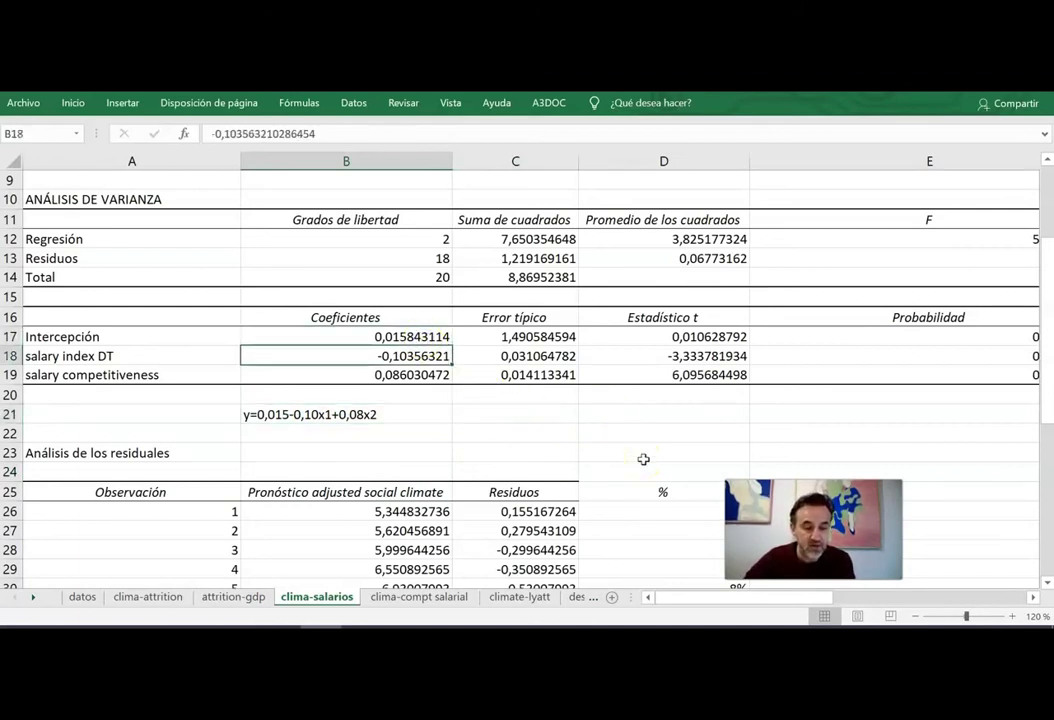
{"action": "key", "text": "Down"}
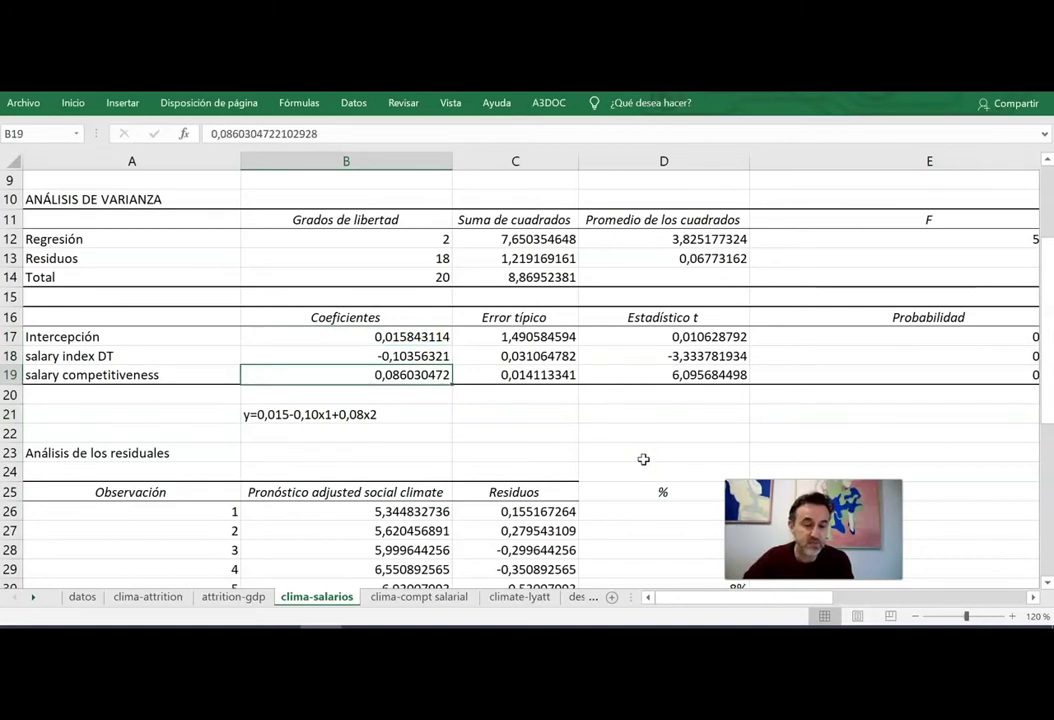
Examine the t statistics of the intercept and both salary variables in D17:D19
{"action": "key", "text": "Right"}
{"action": "key", "text": "Right"}
{"action": "key", "text": "Right"}
{"action": "key", "text": "Right"}
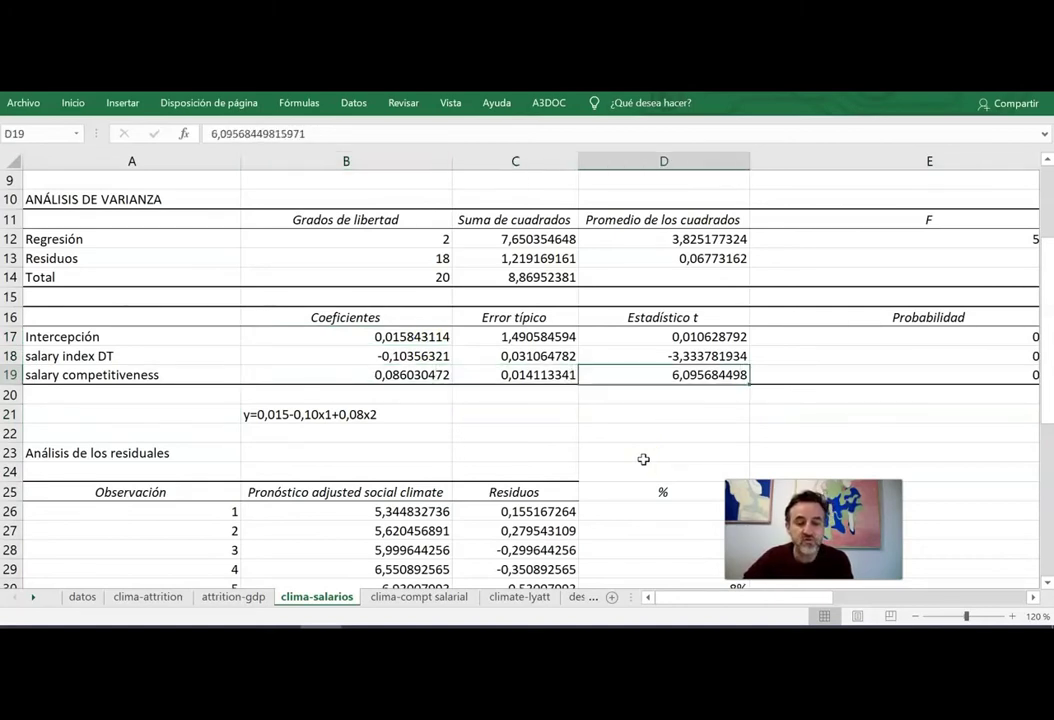
{"action": "key", "text": "Left"}
{"action": "key", "text": "Left"}
{"action": "key", "text": "Up"}
{"action": "key", "text": "Up"}
{"action": "key", "text": "Up"}
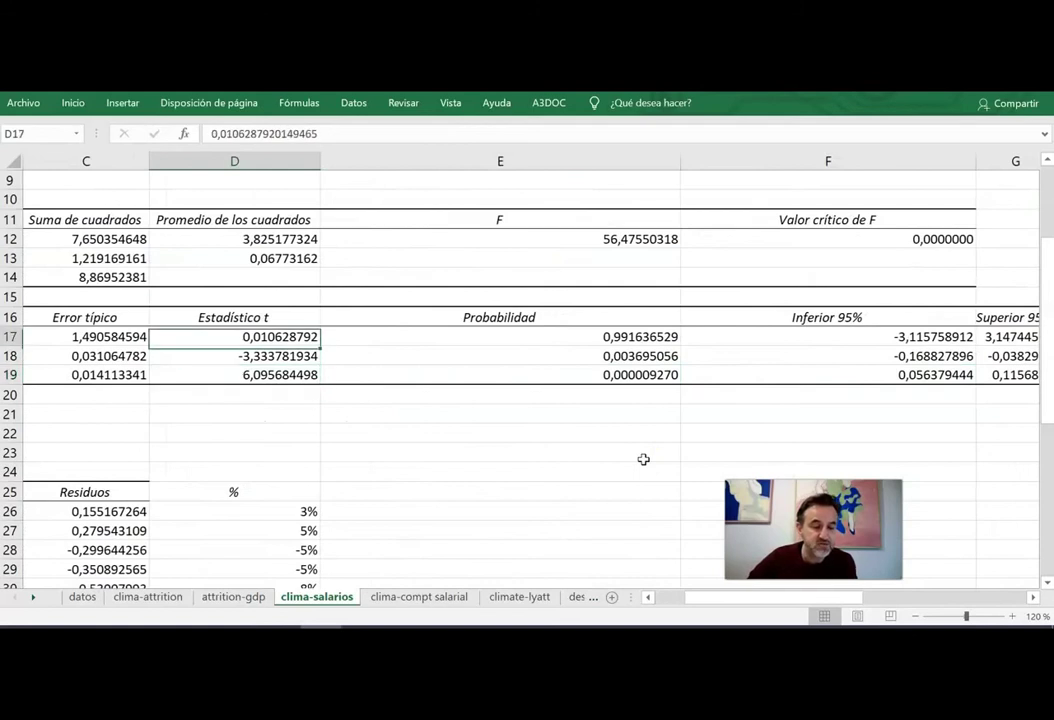
{"action": "key", "text": "Down"}
{"action": "key", "text": "Down"}
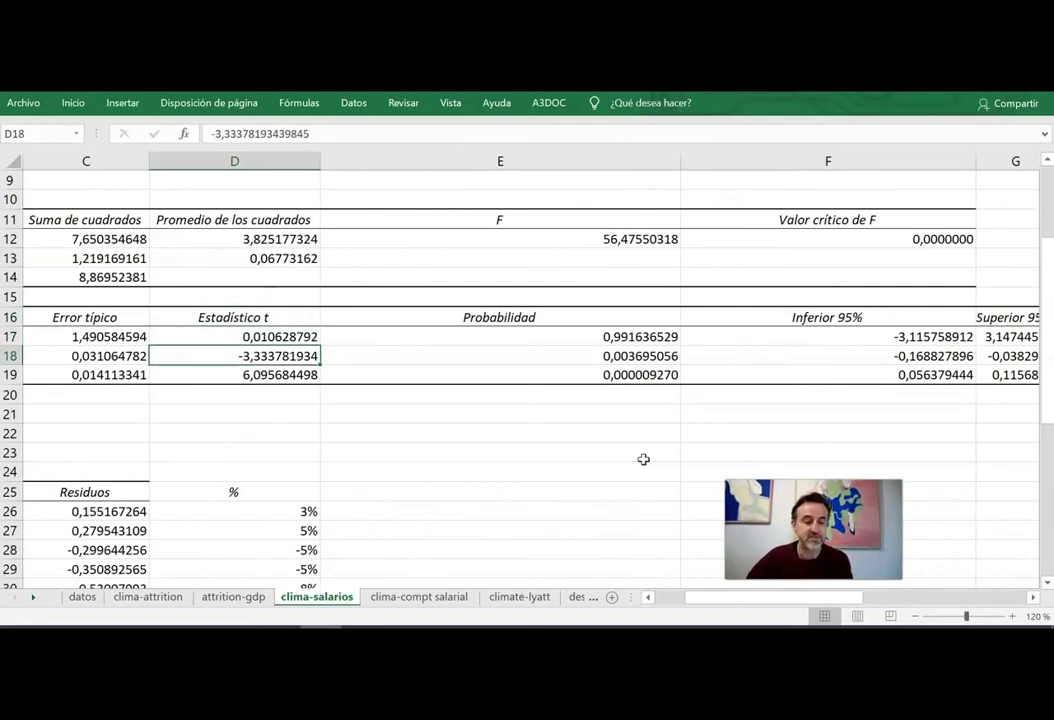
Review the salary competitiveness row from its label in A19 across to its t statistic in D19
{"action": "key", "text": "Left"}
{"action": "key", "text": "Left"}
{"action": "key", "text": "Left"}
{"action": "key", "text": "Down"}
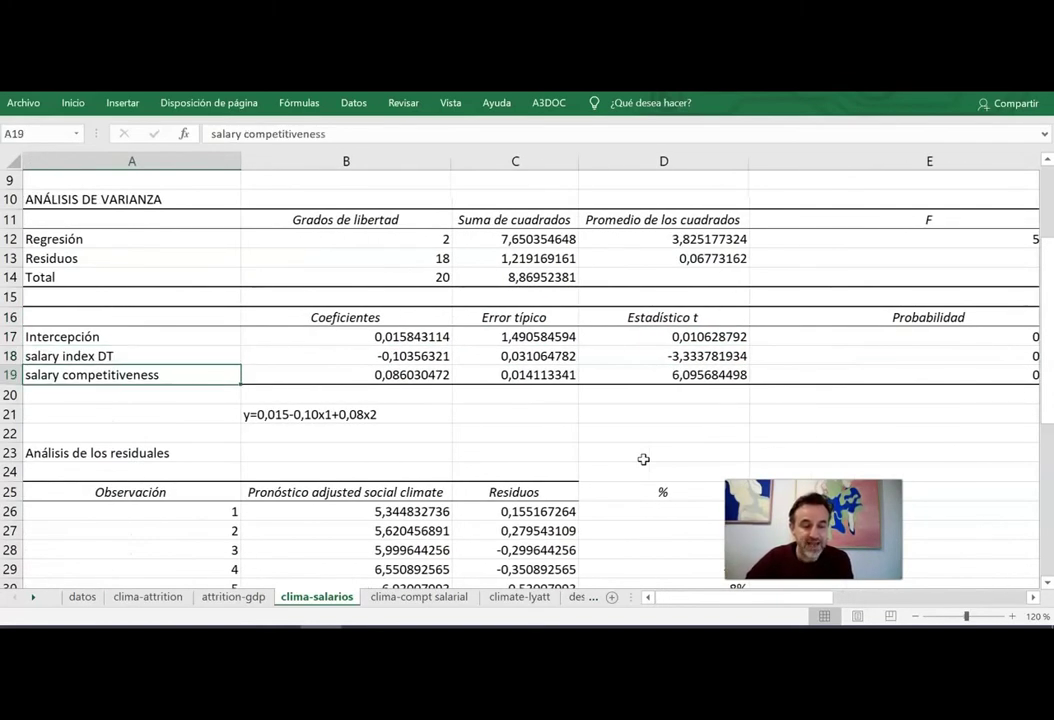
{"action": "key", "text": "Right"}
{"action": "key", "text": "Right"}
{"action": "key", "text": "Right"}
{"action": "key", "text": "Right"}
{"action": "key", "text": "Left"}
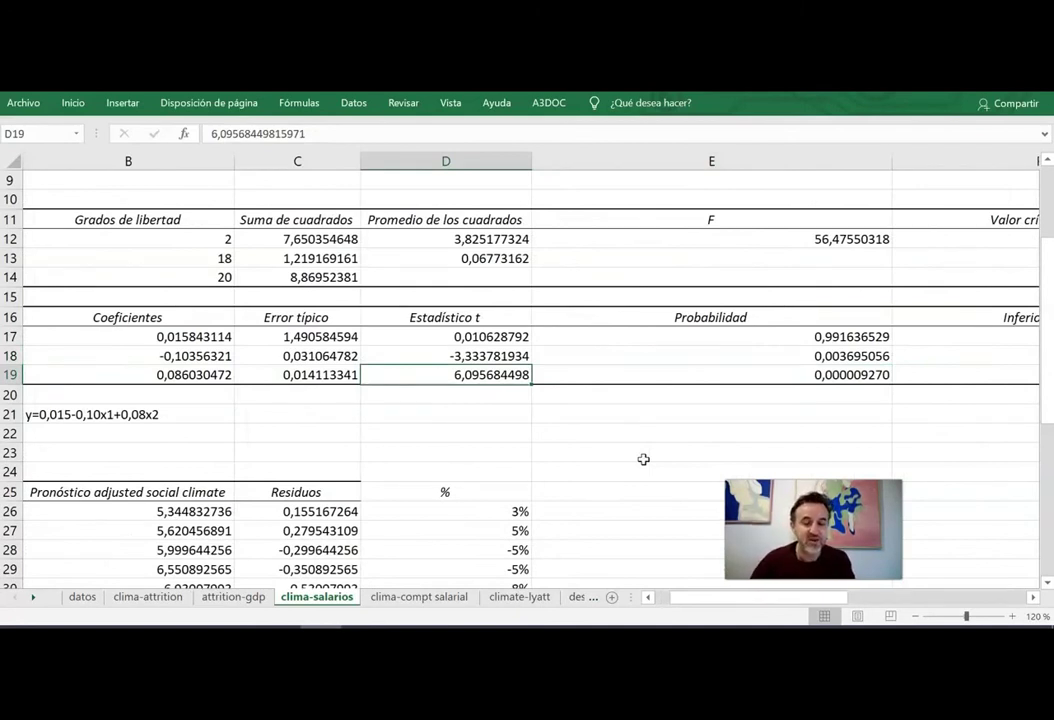
Review the salary index DT row, from its label in A18 across to its t statistic in D18
{"action": "key", "text": "Up"}
{"action": "key", "text": "Left"}
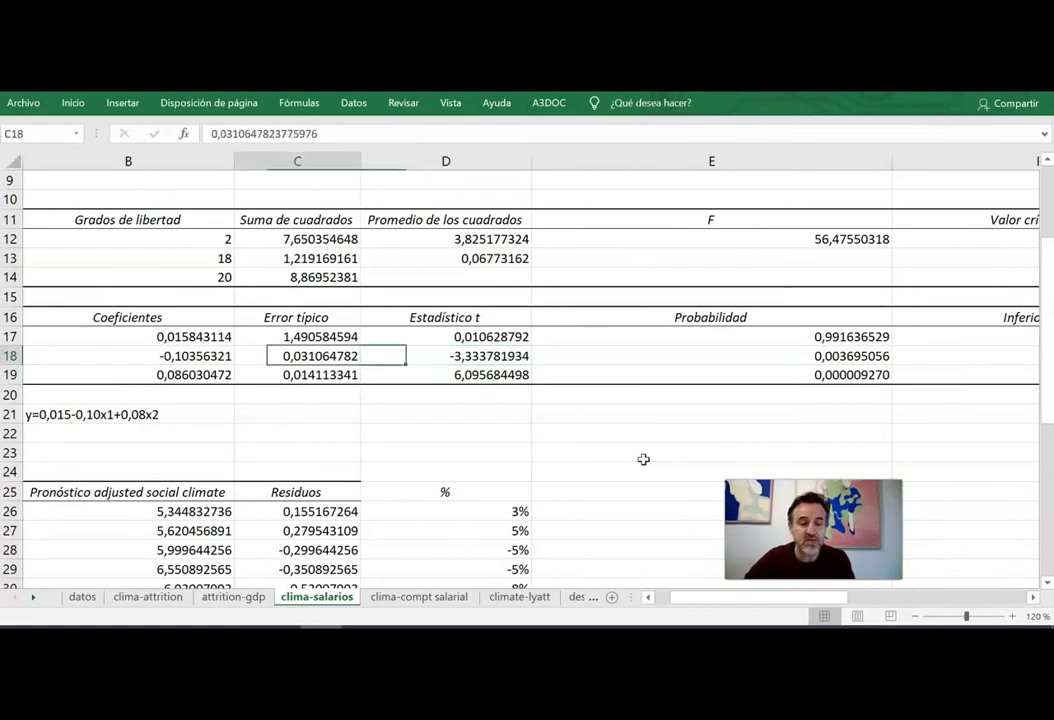
{"action": "key", "text": "Left"}
{"action": "key", "text": "Left"}
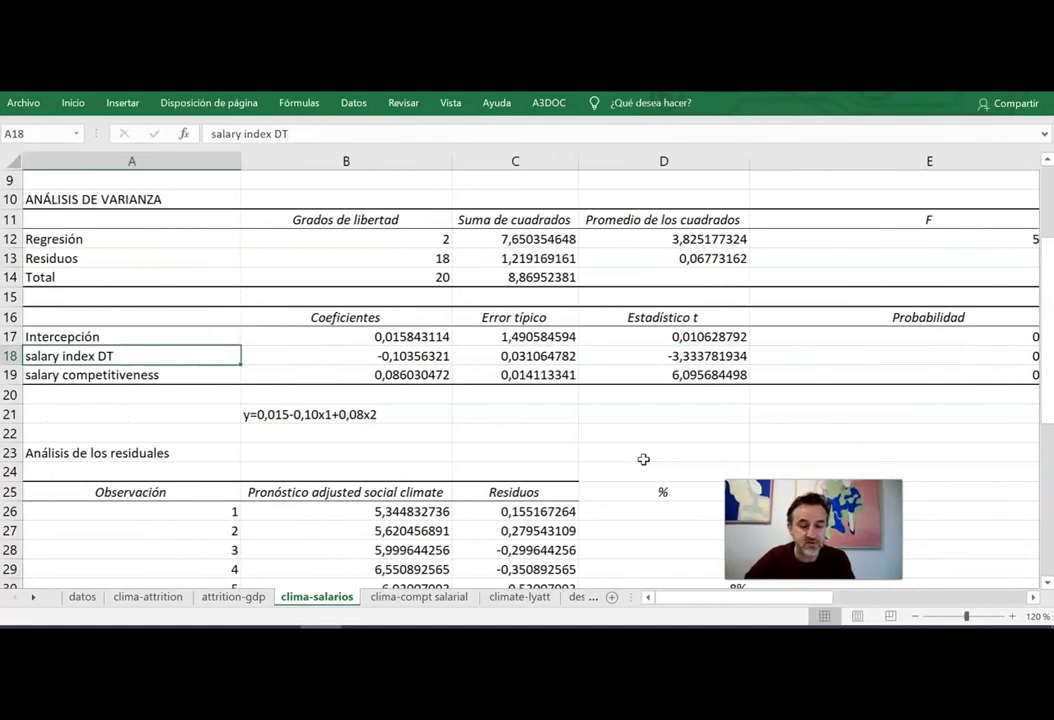
{"action": "key", "text": "Right"}
{"action": "key", "text": "Left"}
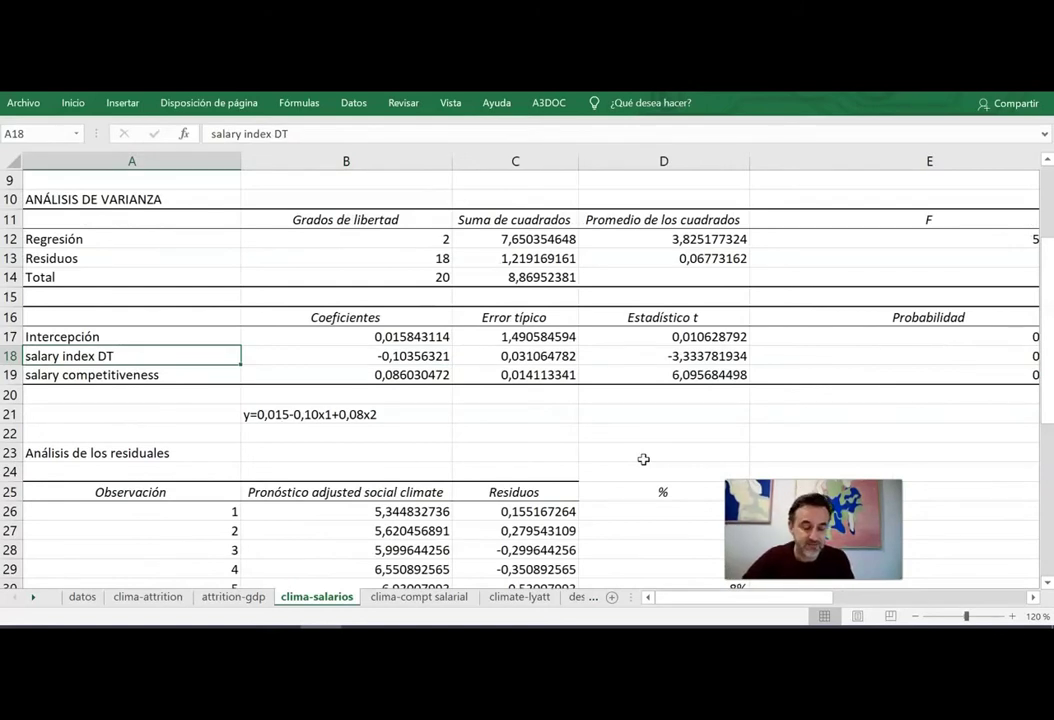
{"action": "key", "text": "Right"}
{"action": "key", "text": "Right"}
{"action": "key", "text": "Right"}
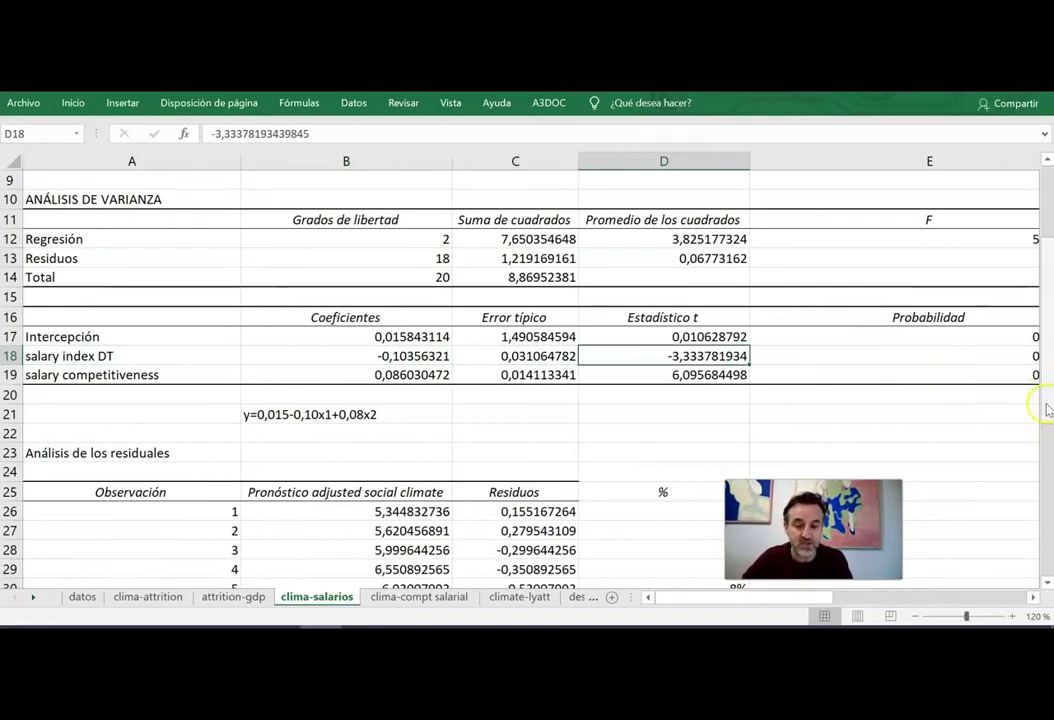
Recheck the R^2 in B5 and the t statistics of both salary variables, and return to the equation in B21
{"action": "left_click_drag", "start_coordinate": [1046, 408], "coordinate": [1046, 400]}
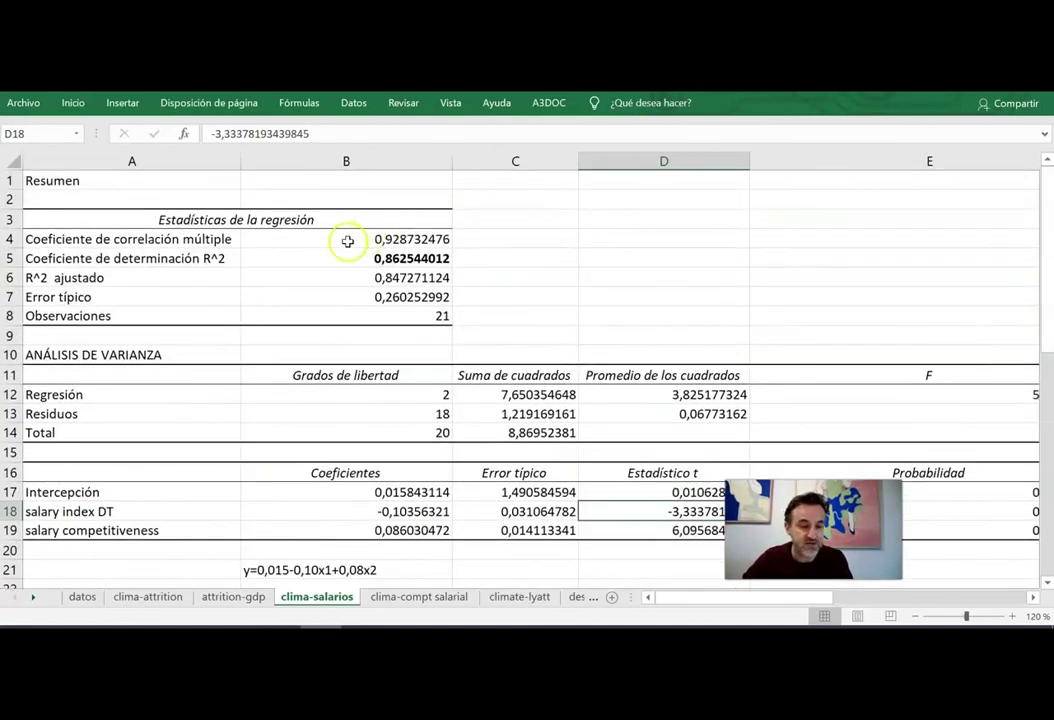
{"action": "left_click", "coordinate": [407, 257]}
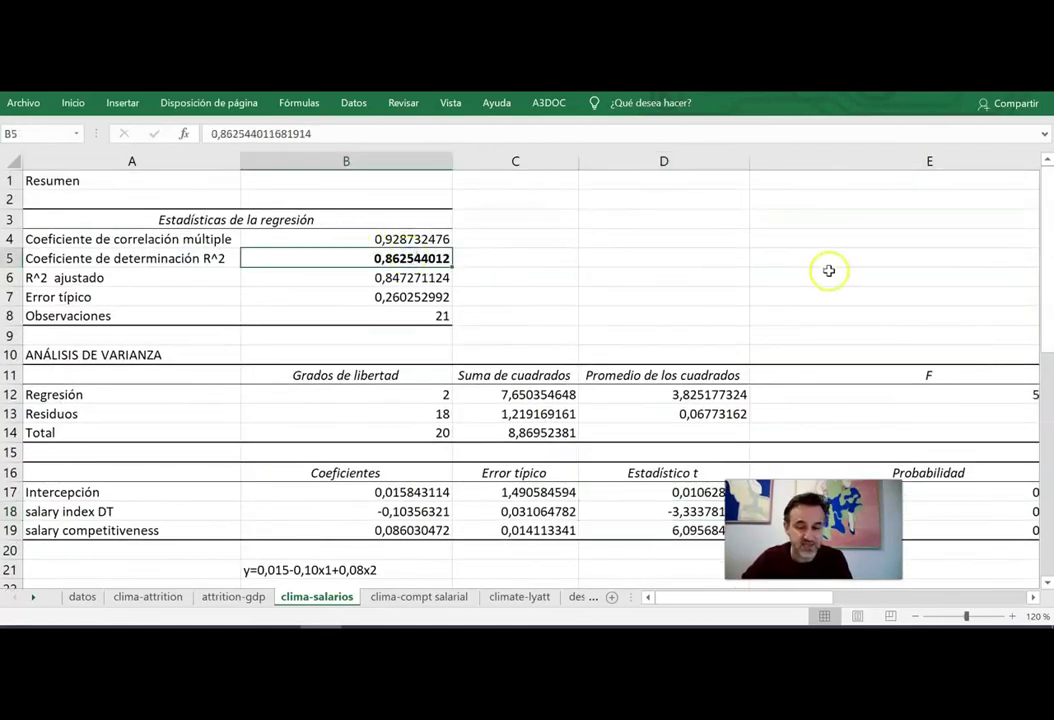
{"action": "left_click", "coordinate": [673, 509]}
{"action": "key", "text": "Left"}
{"action": "key", "text": "Down"}
{"action": "key", "text": "Down"}
{"action": "key", "text": "Down"}
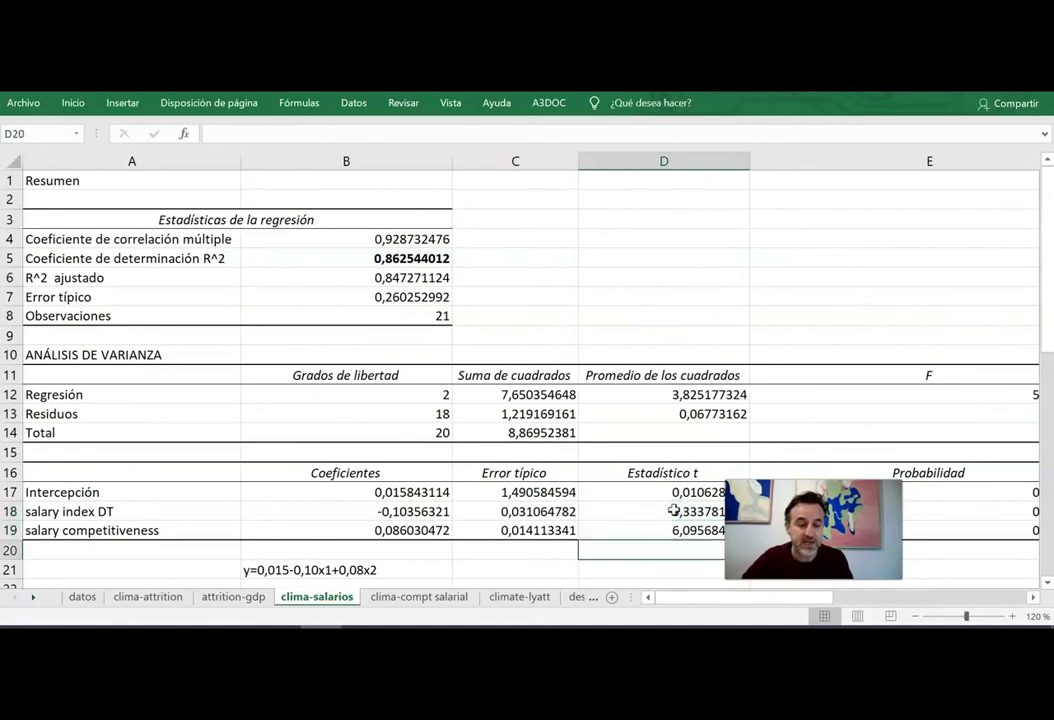
{"action": "key", "text": "Left"}
{"action": "key", "text": "Left"}
{"action": "key", "text": "Right"}
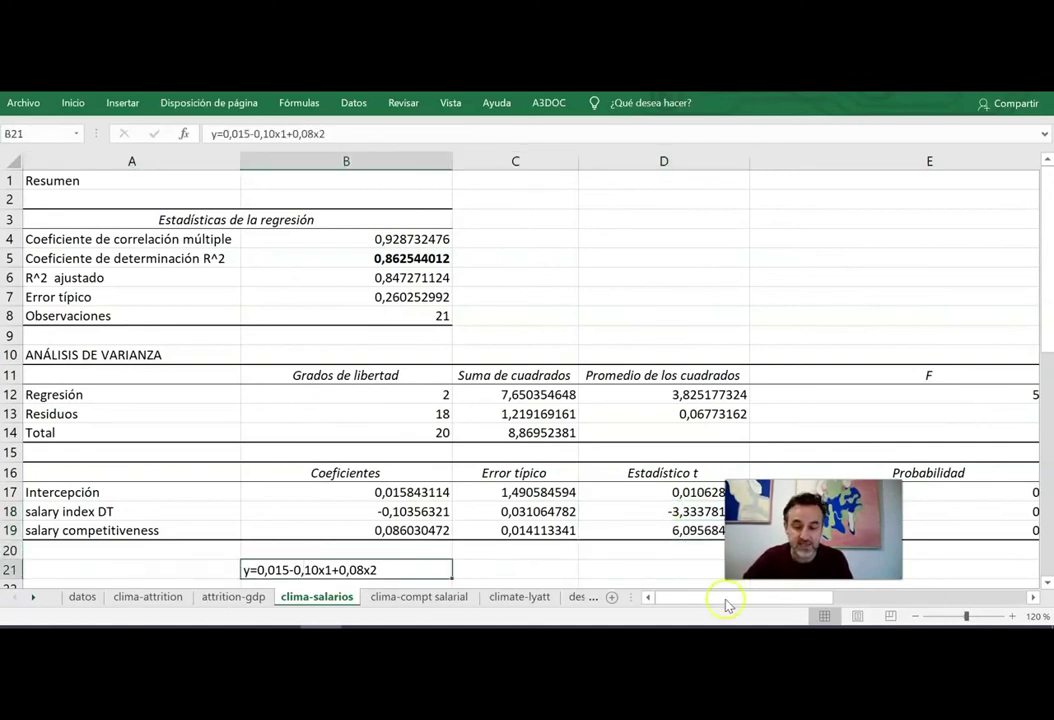
{"action": "left_click_drag", "start_coordinate": [1046, 338], "coordinate": [1048, 400]}
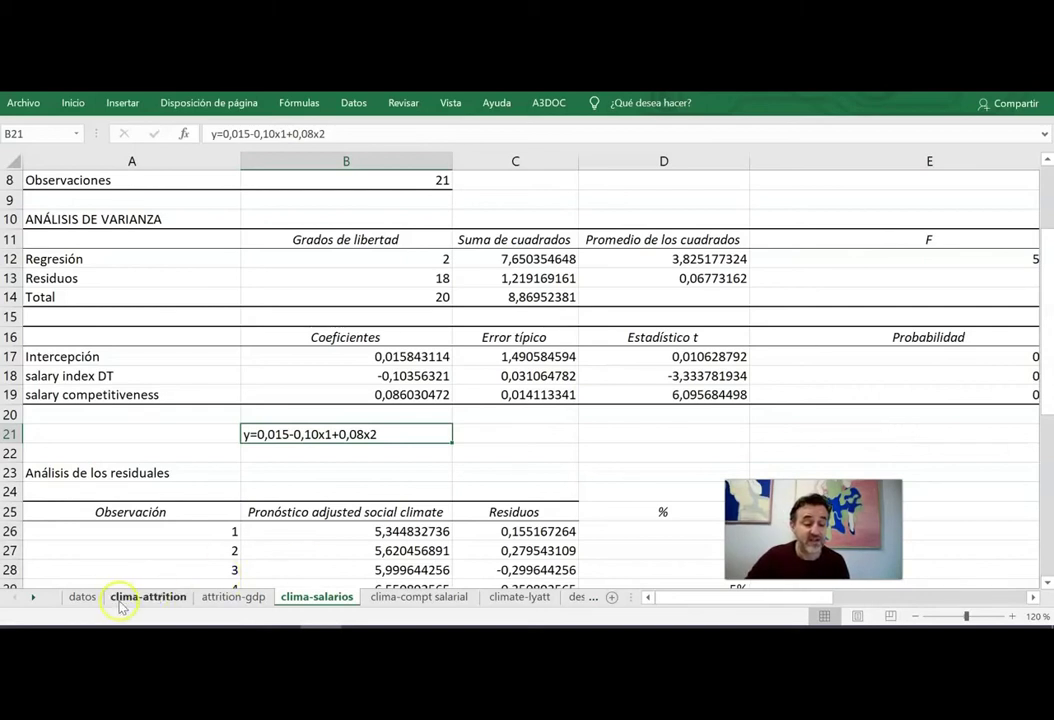
Highlight the full Managers 2010-2020 table in C4:J25 of the datos sheet, and clear the selection
{"action": "left_click", "coordinate": [75, 598]}
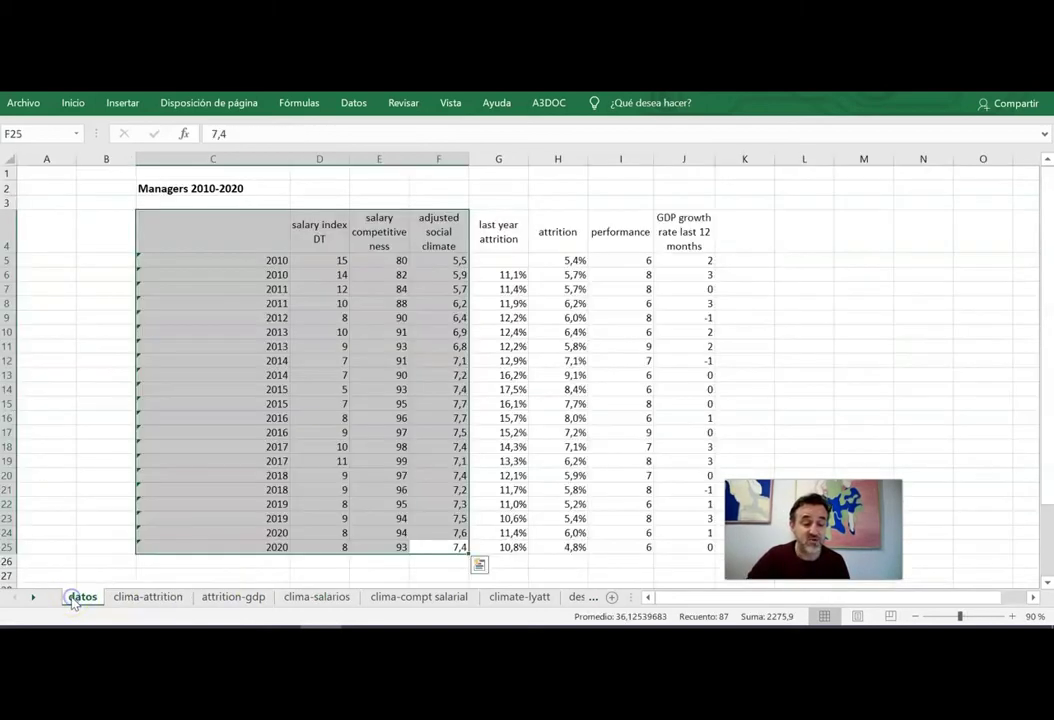
{"action": "left_click", "coordinate": [700, 222]}
{"action": "left_click_drag", "start_coordinate": [700, 222], "coordinate": [166, 549]}
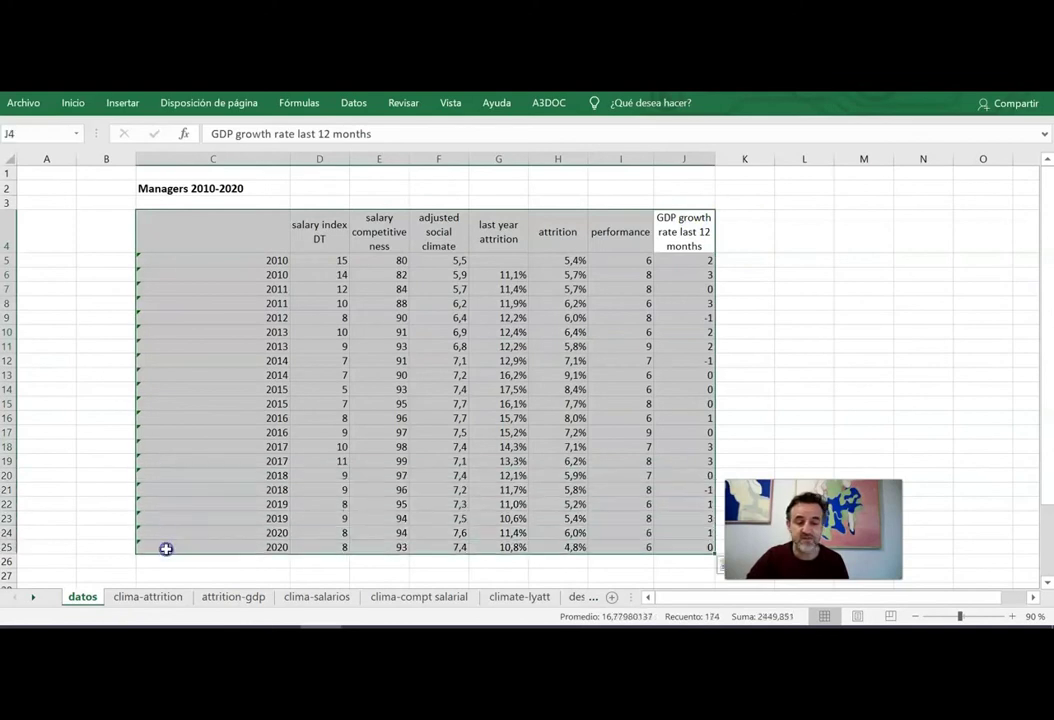
{"action": "left_click", "coordinate": [877, 317]}
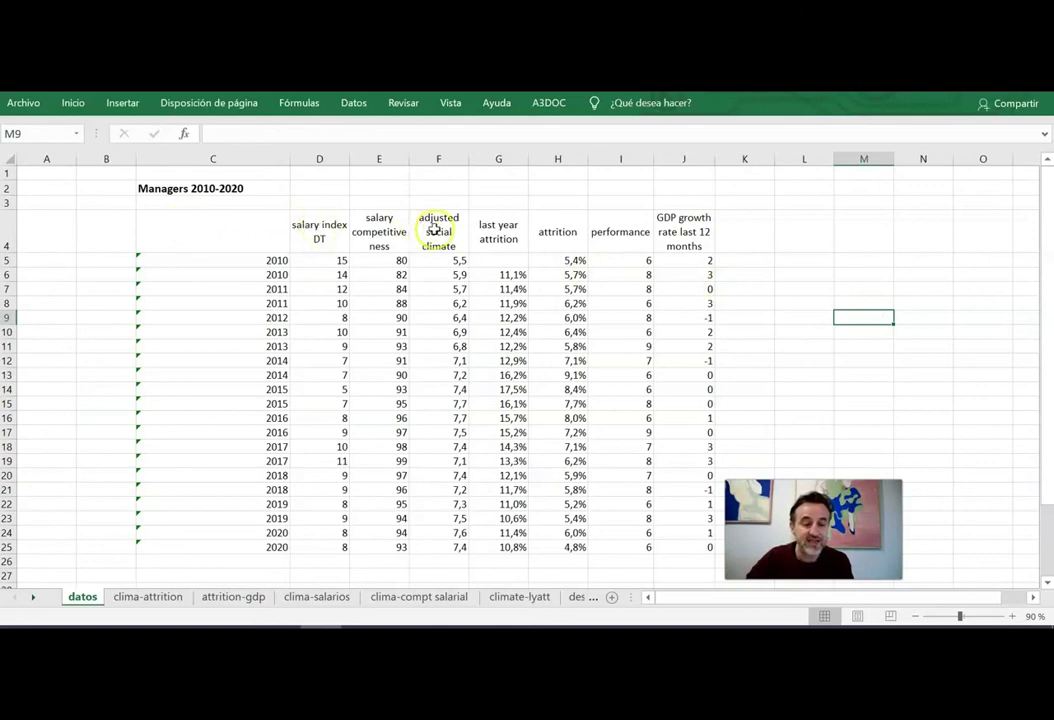
Highlight the salary columns D4:E25 and the range C4:F25 through adjusted social climate, and return to the clima-salarios sheet
{"action": "left_click_drag", "start_coordinate": [322, 235], "coordinate": [388, 549]}
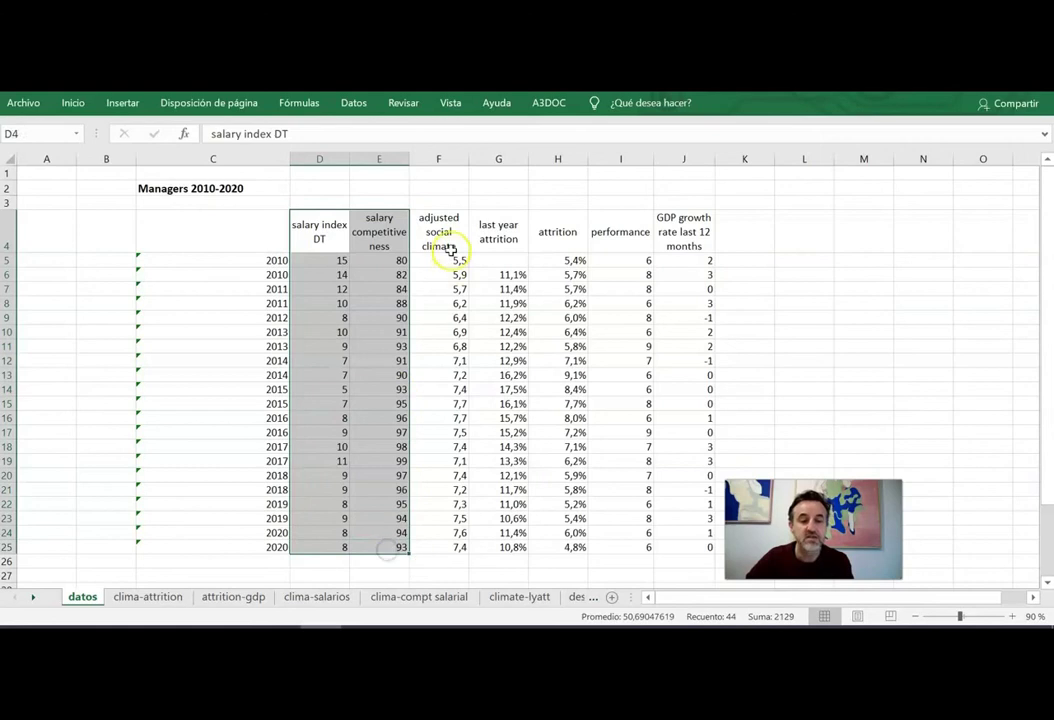
{"action": "left_click_drag", "start_coordinate": [451, 232], "coordinate": [208, 543]}
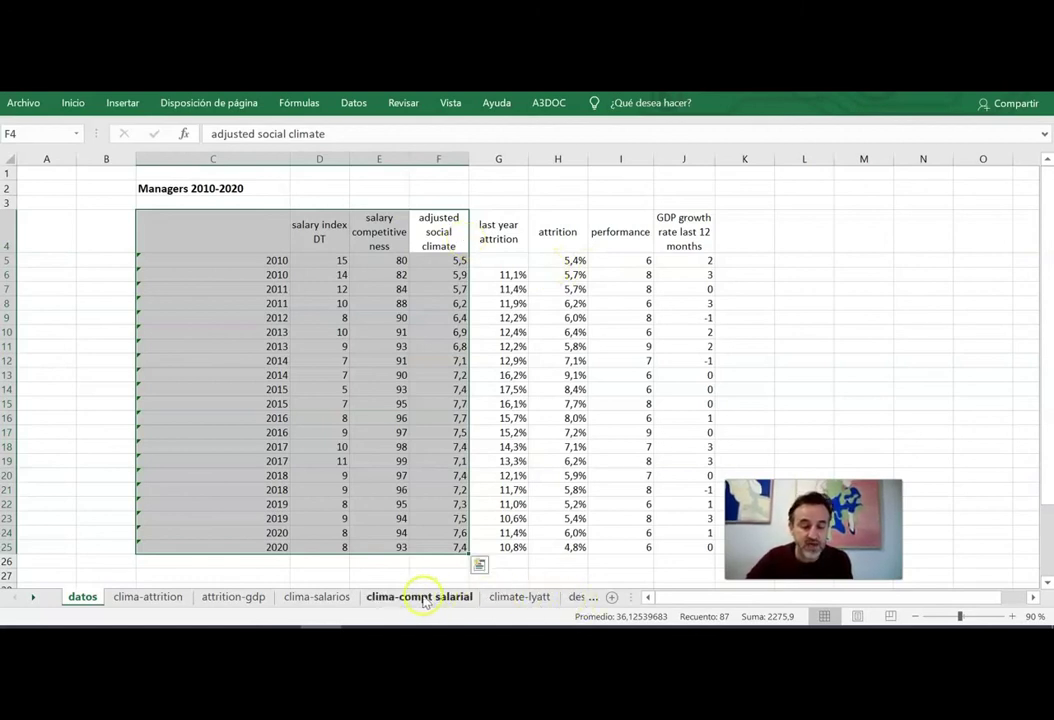
{"action": "left_click", "coordinate": [315, 598]}
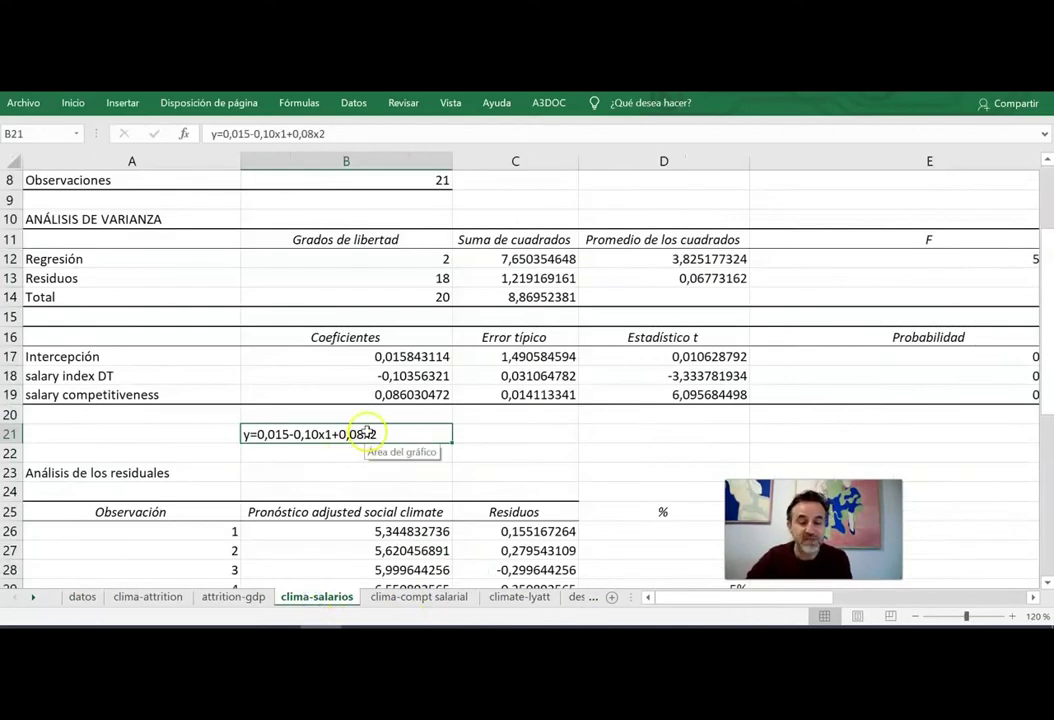